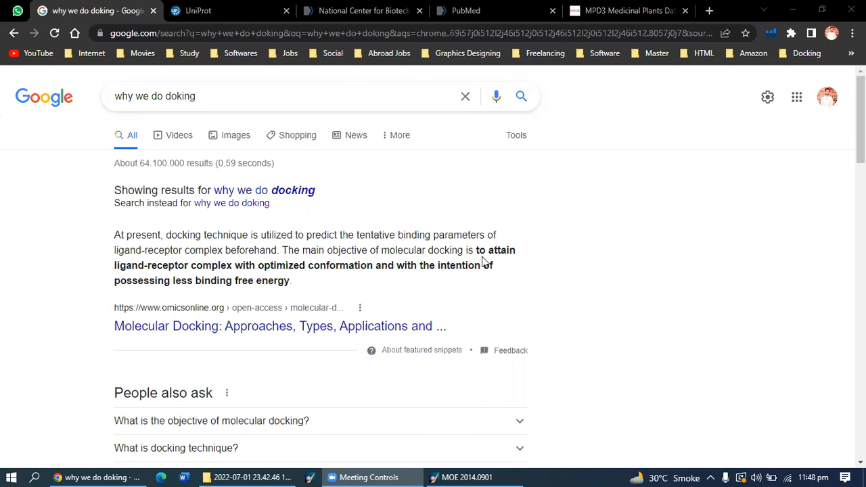
Highlight the main objective of molecular docking in the search result, including the ligand-receptor complex and less binding free energy phrases
left_click_drag(476, 251, 359, 291)
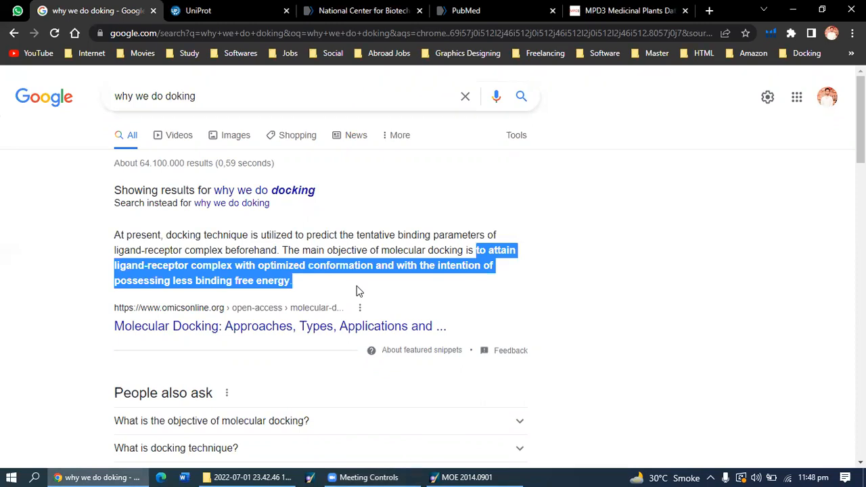
left_click(321, 282)
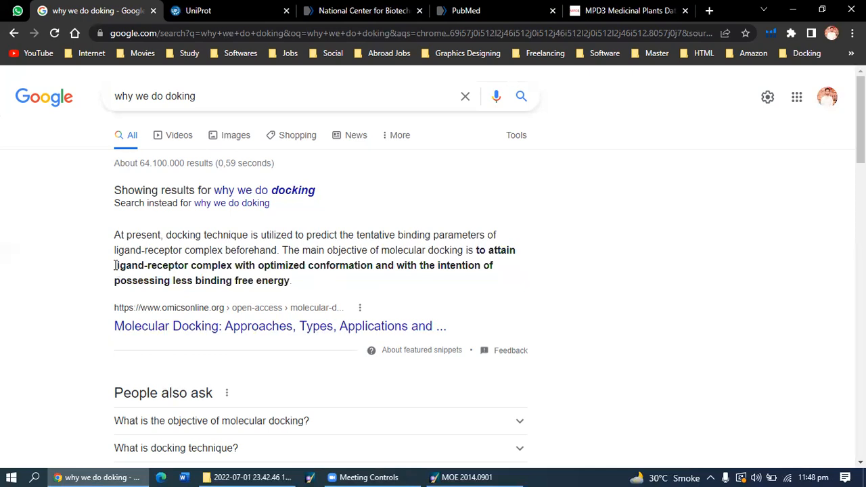
left_click_drag(115, 265, 236, 267)
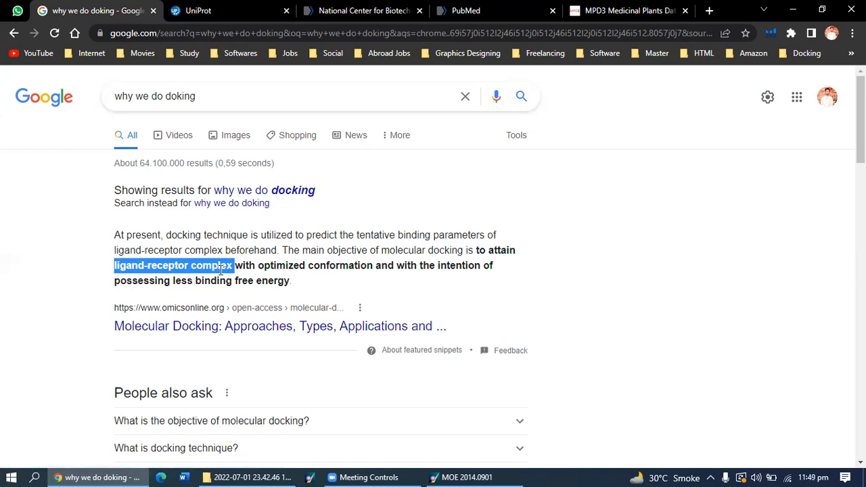
left_click_drag(115, 281, 293, 285)
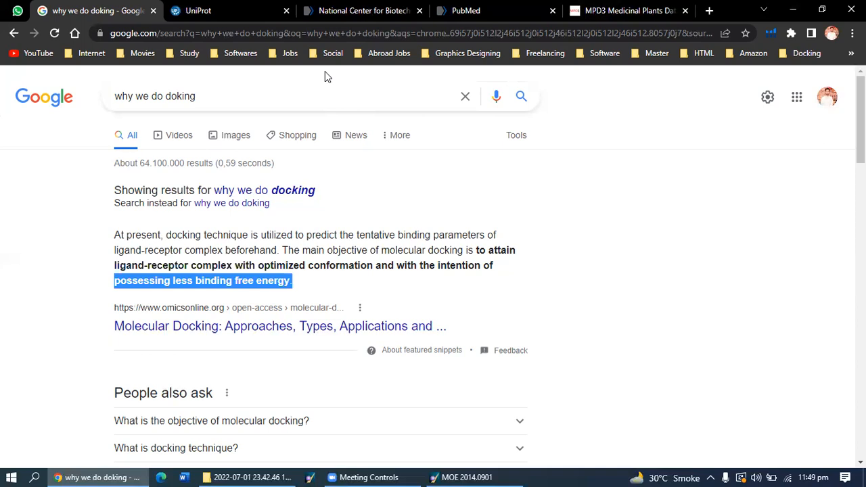
View the open UniProt, NCBI, PubMed and MPD3 database pages in turn, with the browser reduced to a floating window
left_click(255, 23)
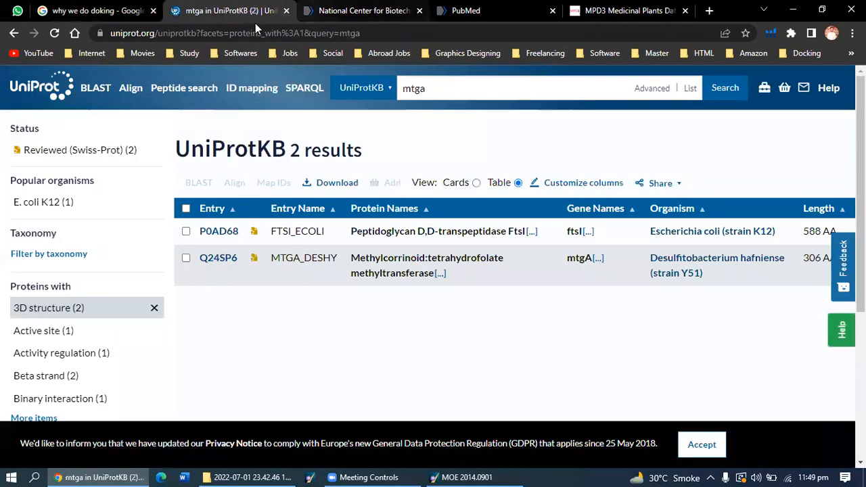
left_click(323, 22)
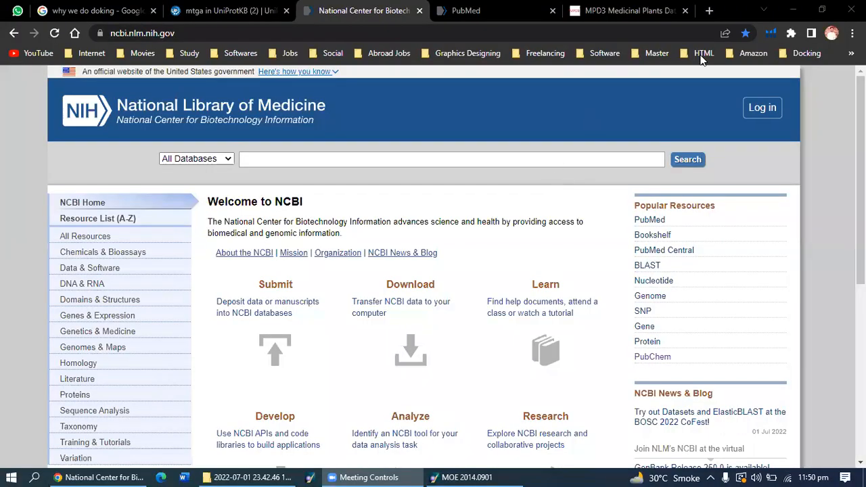
double_click(744, 18)
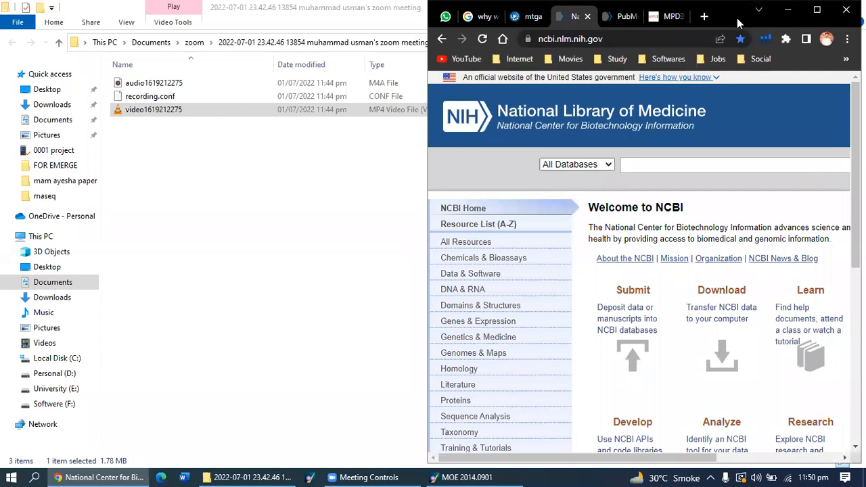
left_click_drag(738, 22, 581, 79)
left_click(466, 72)
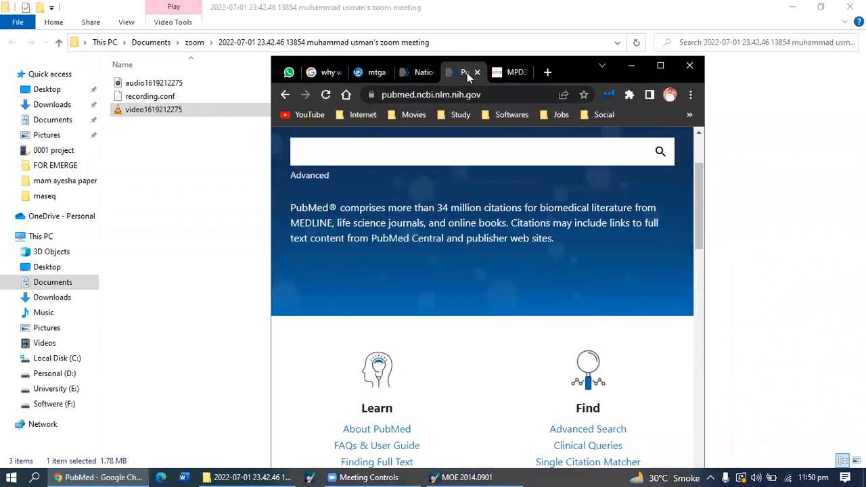
left_click_drag(694, 191, 697, 164)
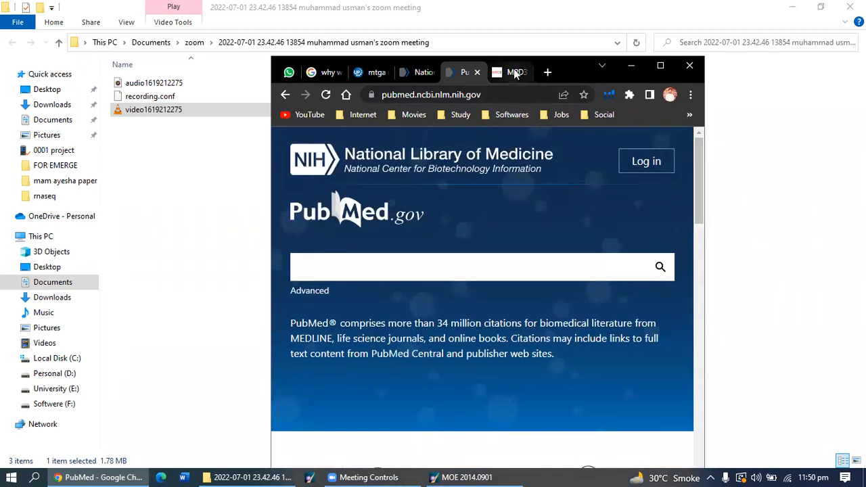
left_click(514, 73)
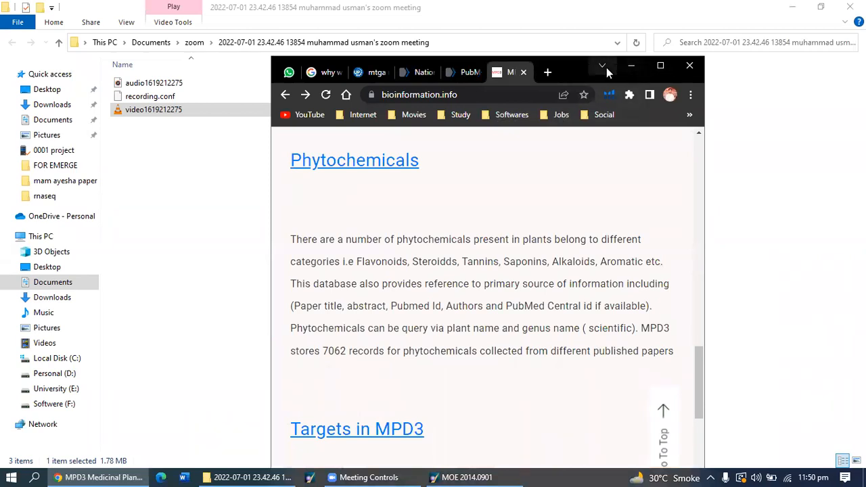
Widen the browser window and review the Activity View, Phytochemicals and Targets sections of the MPD3 homepage
left_click_drag(703, 62, 864, 62)
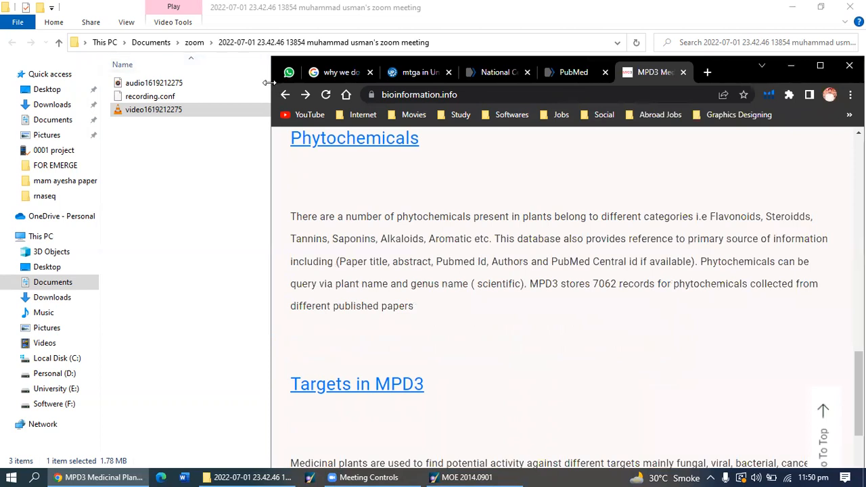
left_click_drag(269, 82, 20, 81)
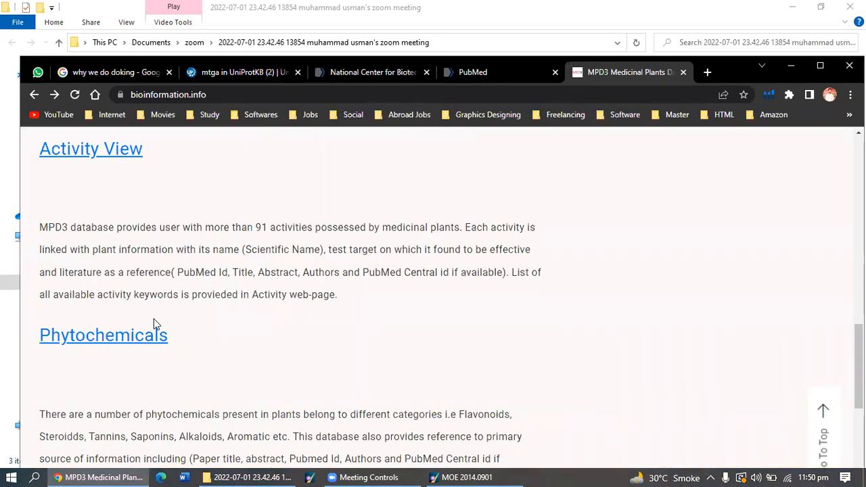
scroll(294, 348, "down", 2)
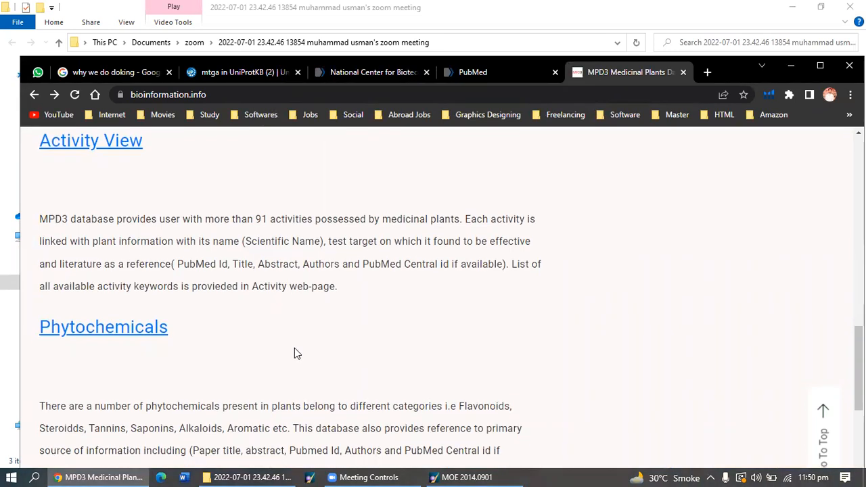
scroll(295, 350, "down", 4)
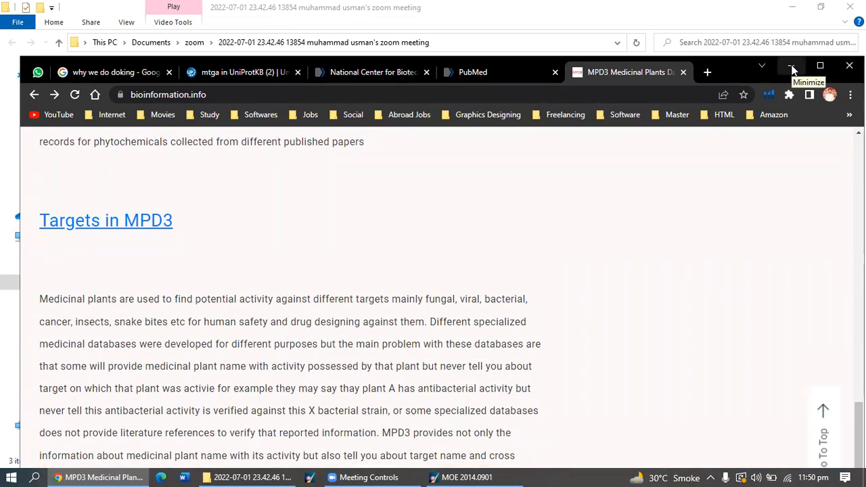
Minimize the browser and File Explorer windows, and bring up MOE 2014.0901 on the desktop
left_click(791, 66)
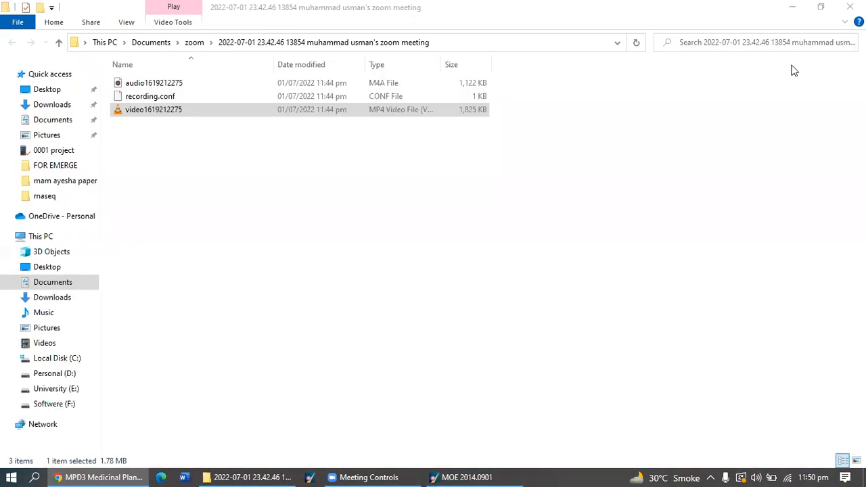
left_click(791, 7)
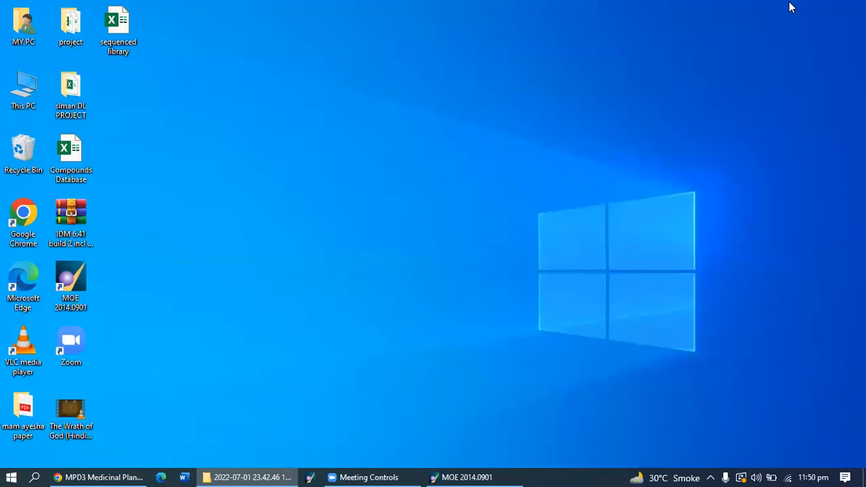
left_click(477, 471)
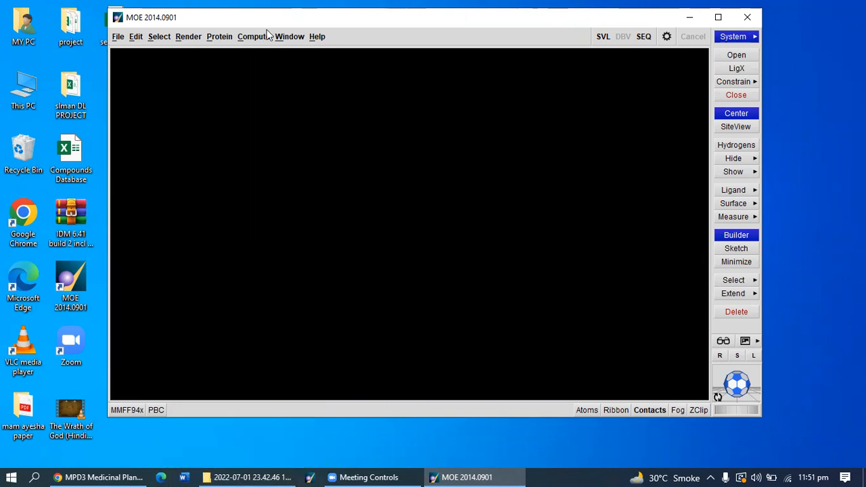
left_click_drag(252, 19, 244, 51)
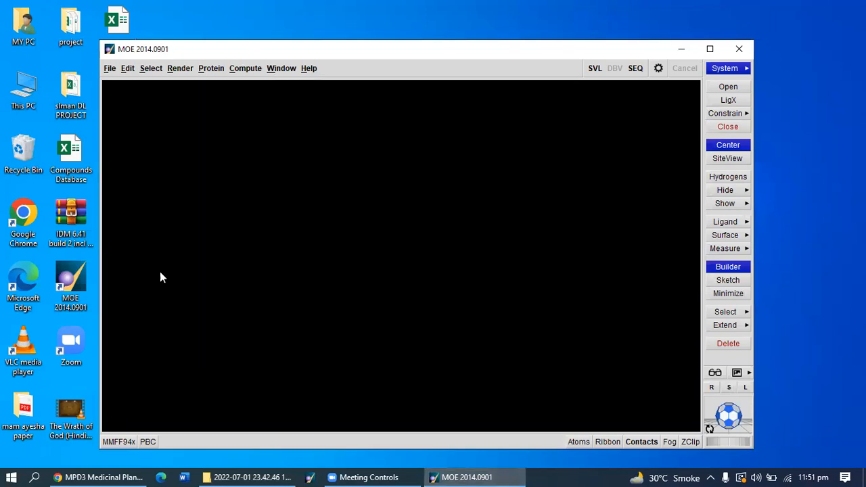
Switch back to the browser and examine the Ready-to-Dock (MOE) library and structure download options on the MPD3 Download page
left_click(101, 476)
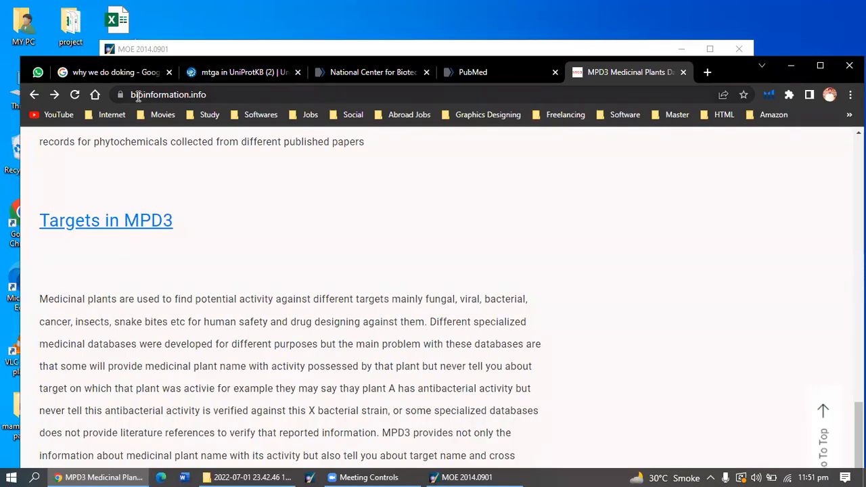
left_click(132, 93)
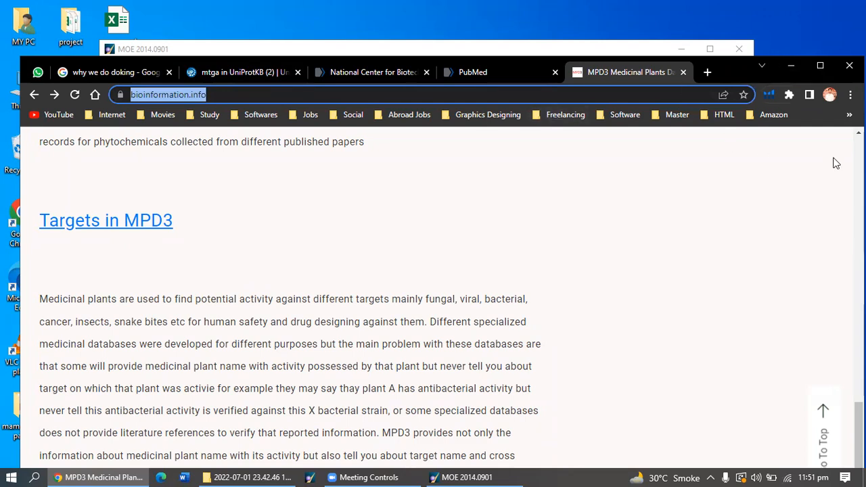
left_click_drag(858, 433, 858, 404)
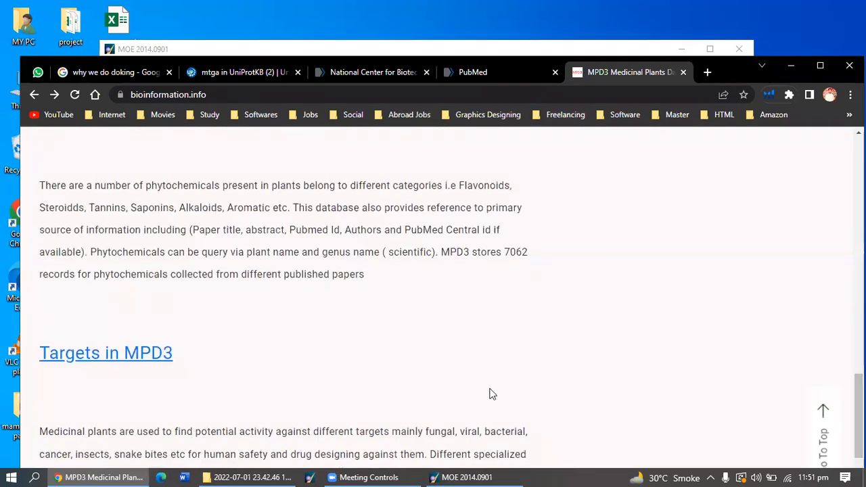
left_click(111, 358)
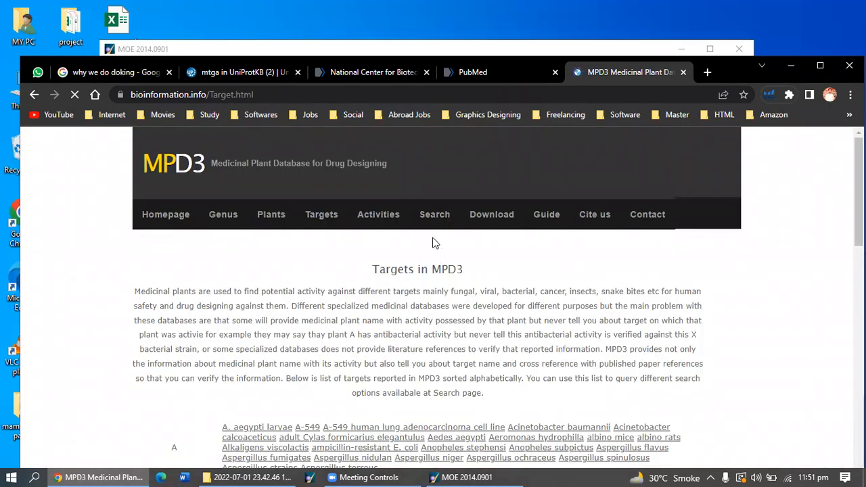
left_click(500, 224)
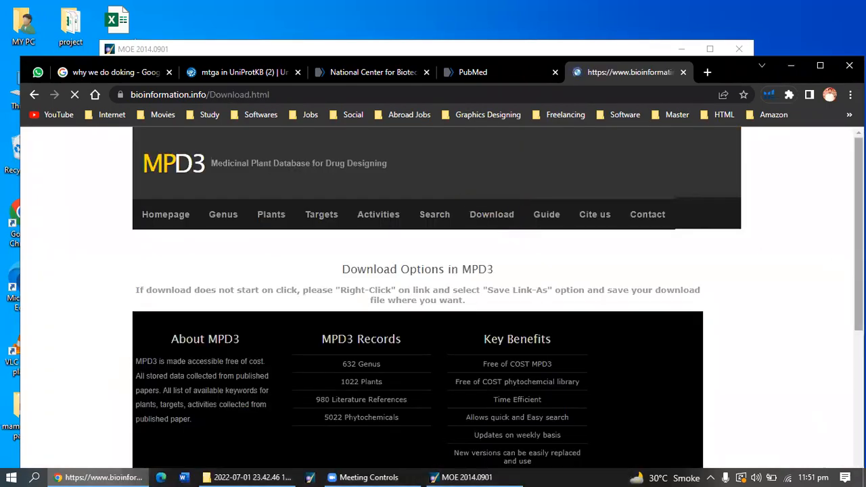
left_click_drag(858, 224, 858, 361)
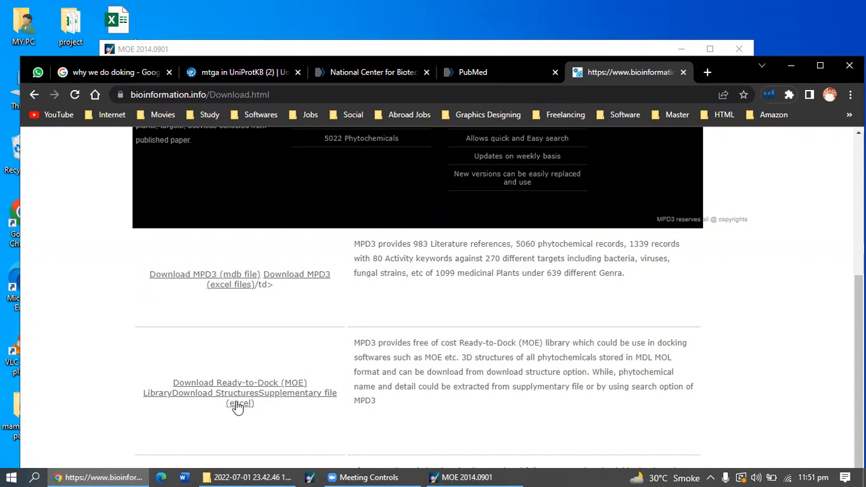
Return to MOE and start opening a file from the D:/0001 project folder
left_click(791, 68)
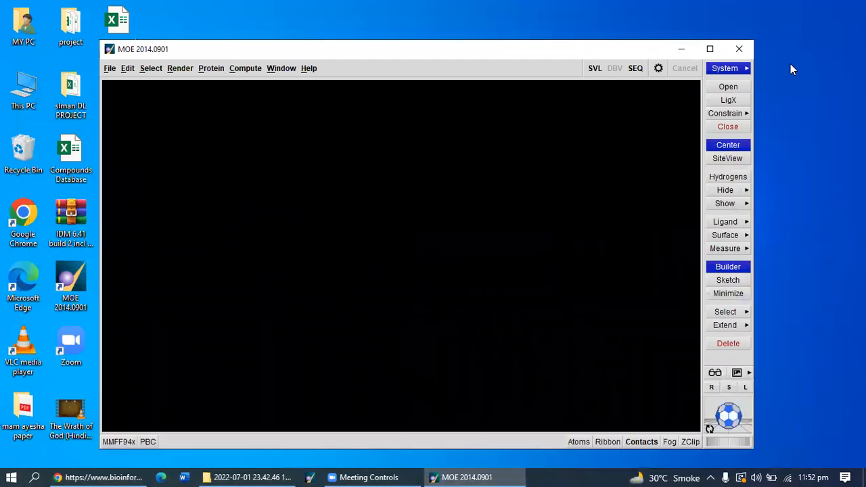
key("ctrl+o")
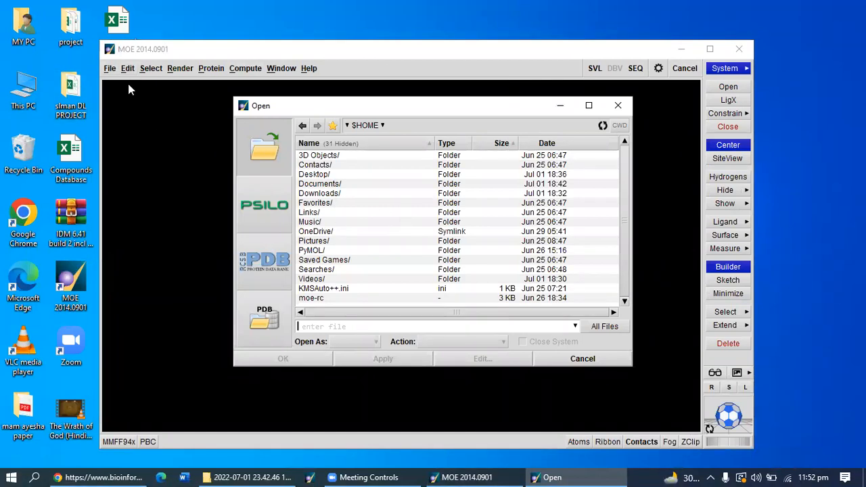
left_click(110, 68)
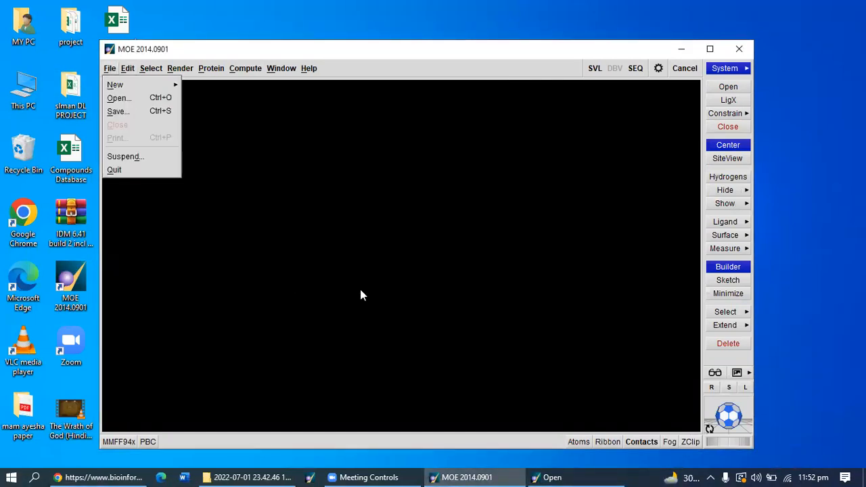
left_click(568, 477)
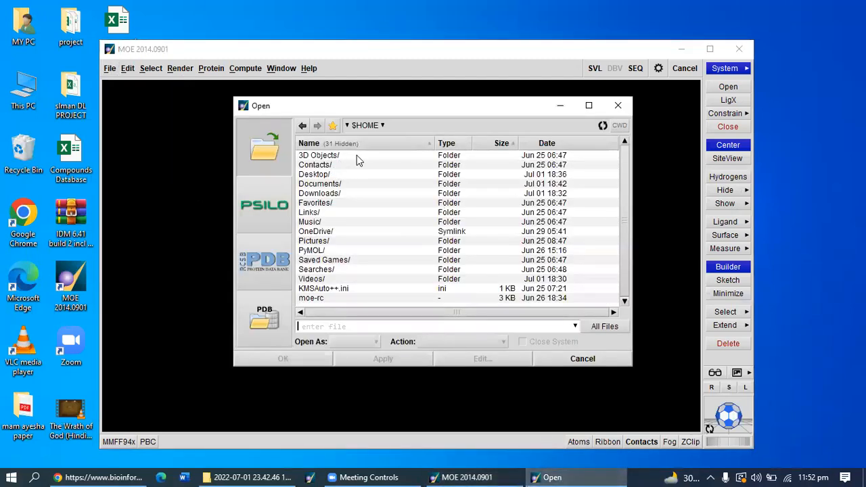
left_click(301, 126)
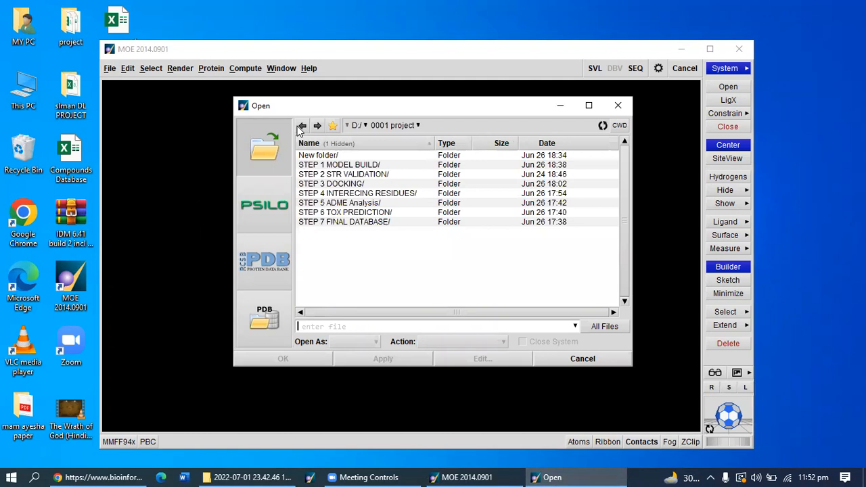
Load BEST ALPHA FOLD 2 PREDICTED STR.pdb from step 3 docking/01 pure protein with the default PDB settings and close the file browser
double_click(349, 185)
double_click(362, 156)
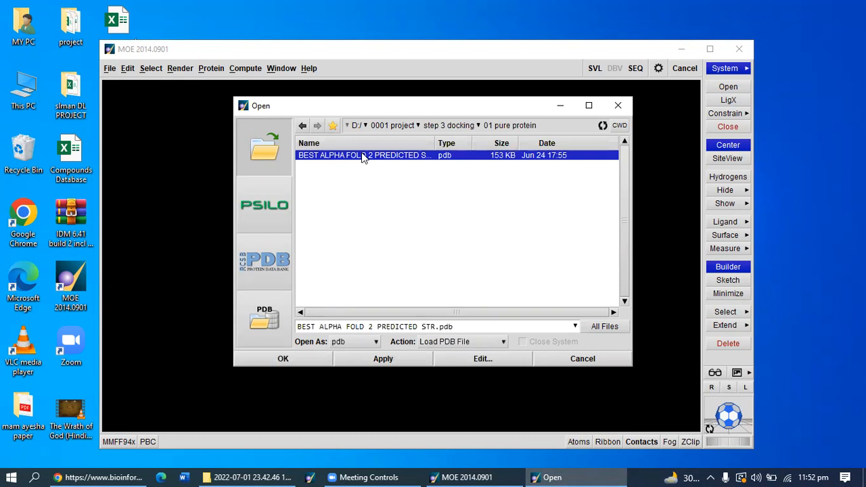
left_click(383, 359)
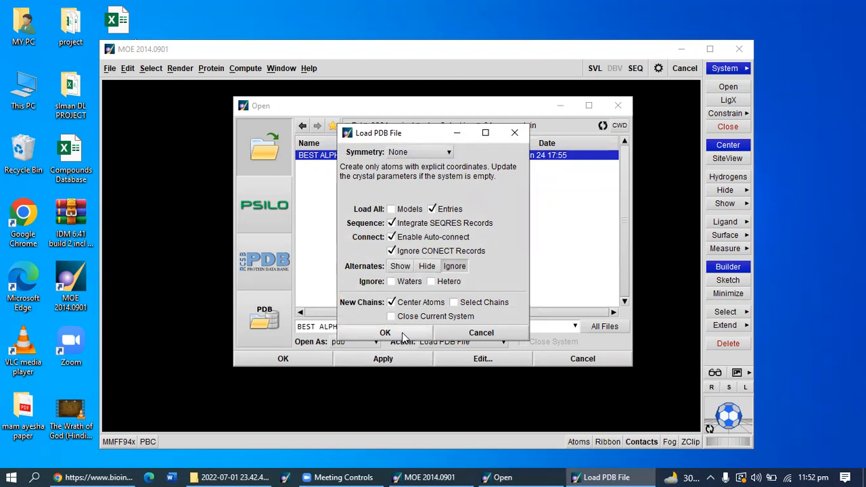
left_click(401, 332)
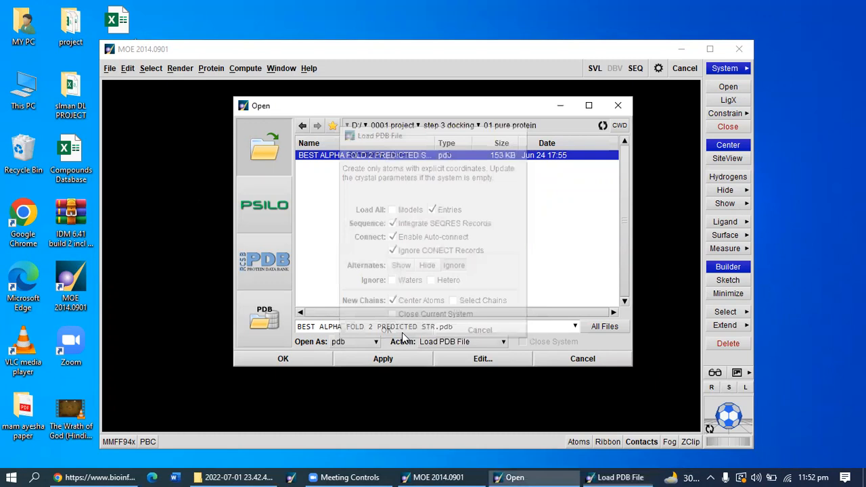
left_click(618, 106)
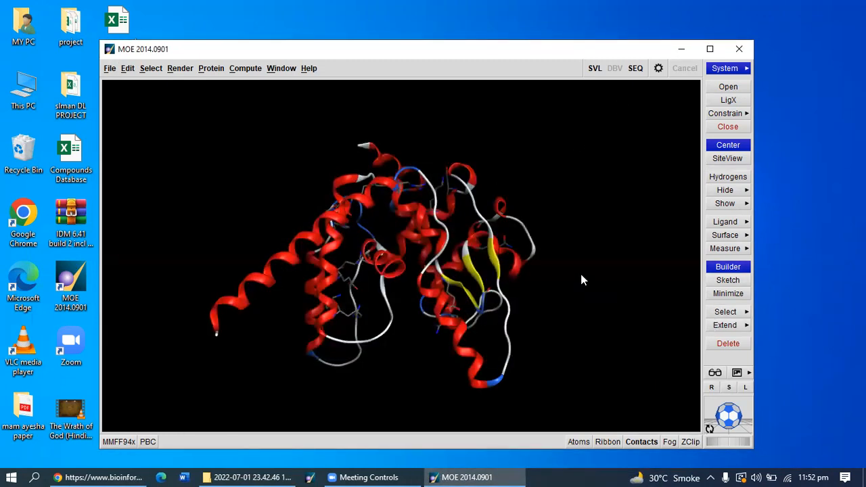
Select any ligand and solvent atoms in the loaded protein structure and delete them
mouse_move(727, 417)
left_mouse_down()
mouse_move(691, 403)
mouse_move(689, 387)
mouse_move(735, 419)
mouse_move(720, 420)
left_mouse_up()
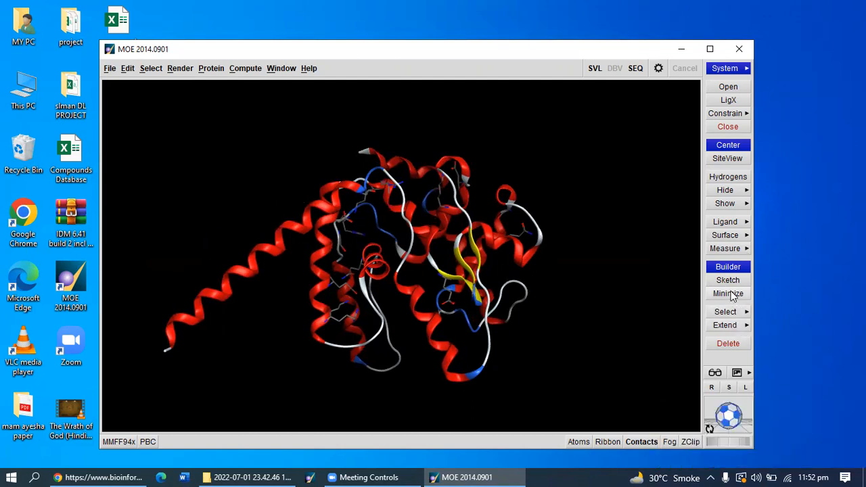
left_click(730, 313)
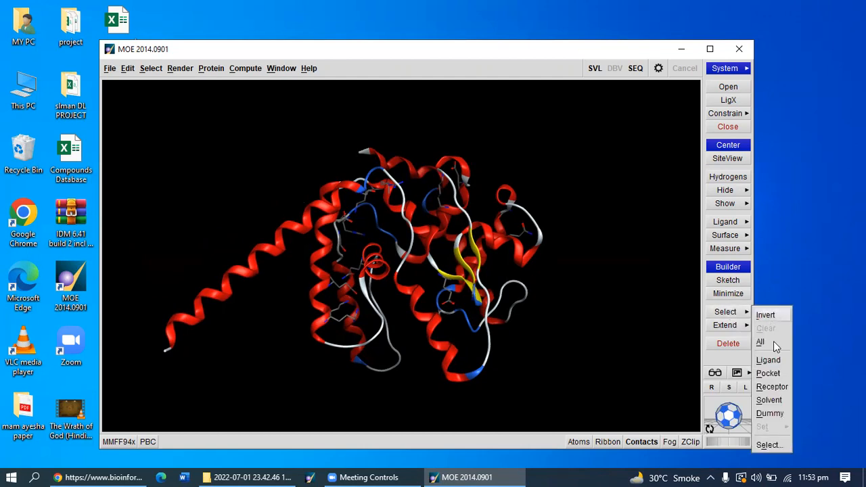
left_click(777, 361)
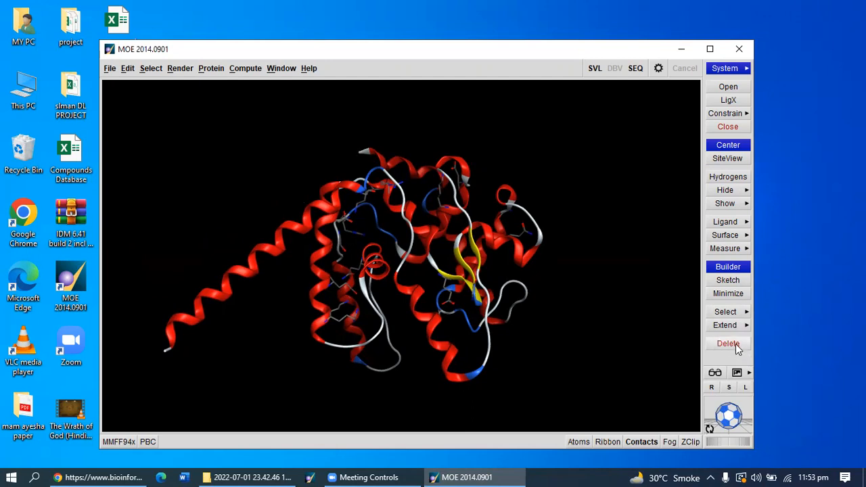
left_click(734, 312)
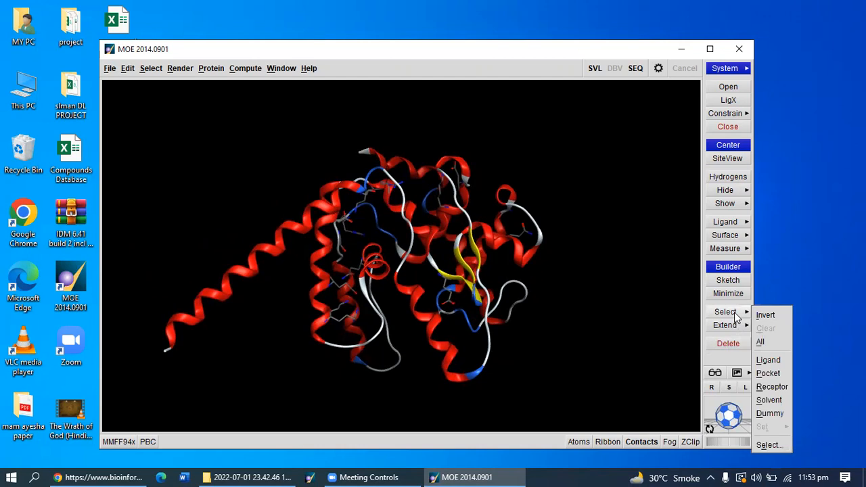
left_click(768, 398)
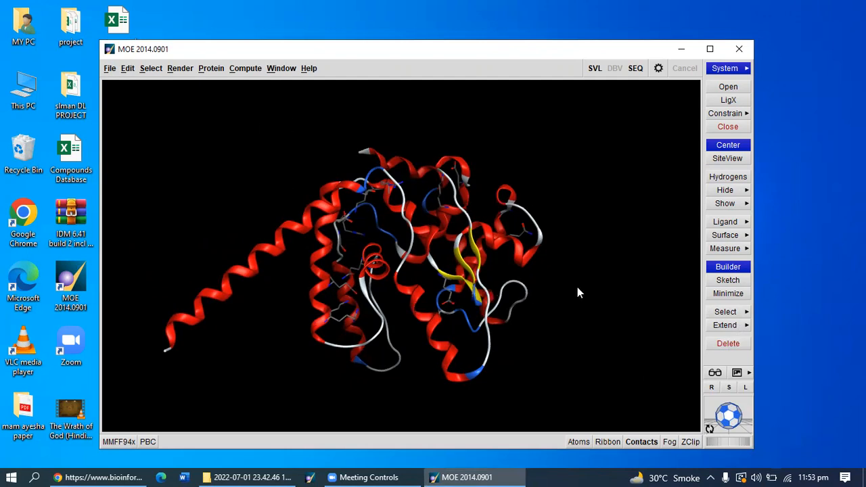
left_click(726, 345)
Add hydrogens to the protein structure and inspect it from another angle
left_click(128, 70)
mouse_move(145, 176)
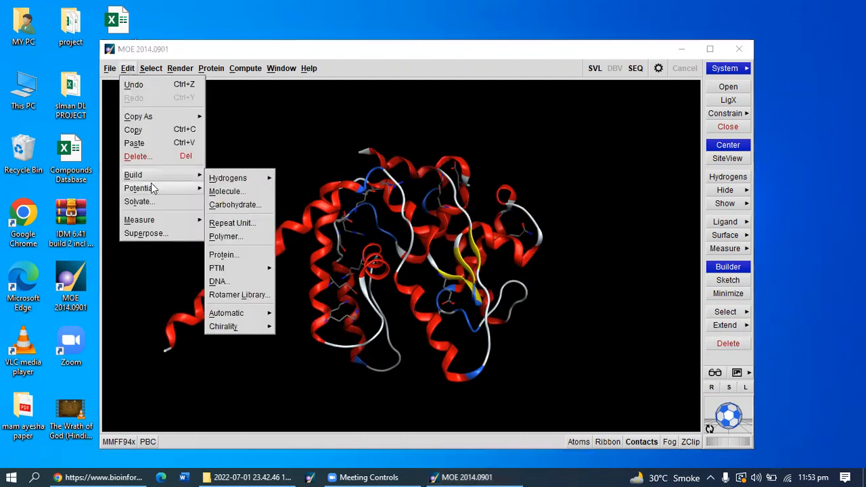
mouse_move(250, 177)
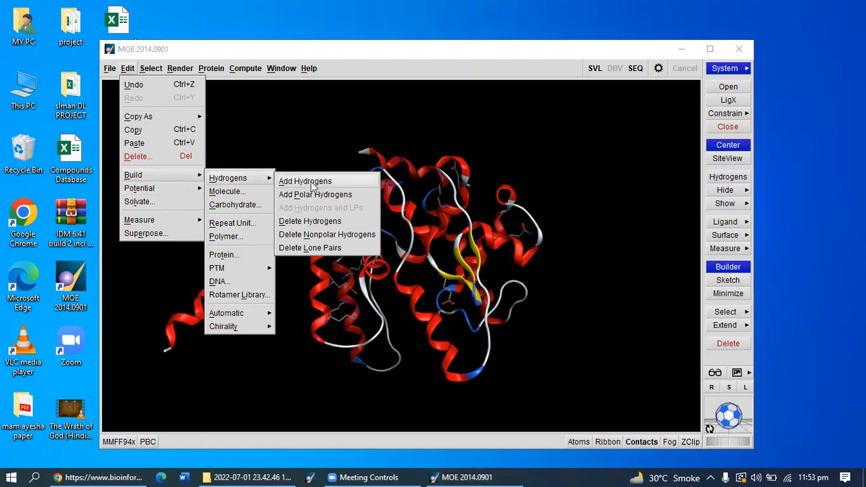
left_click(305, 181)
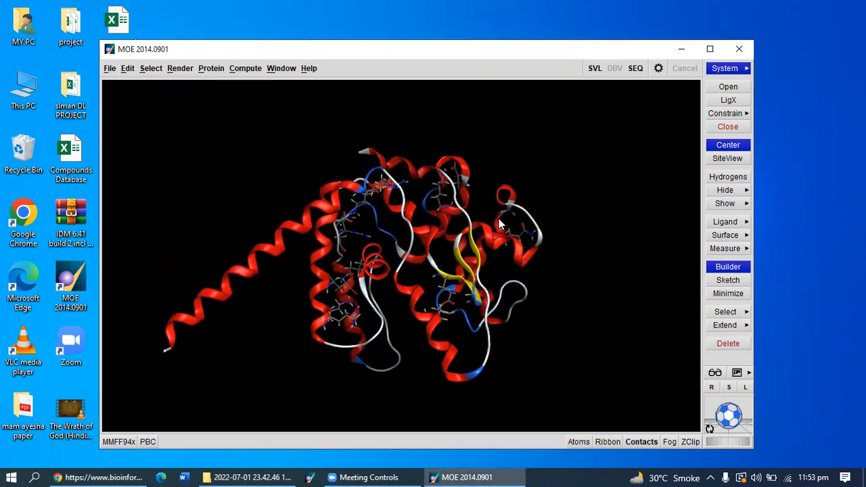
left_click_drag(734, 420, 619, 397)
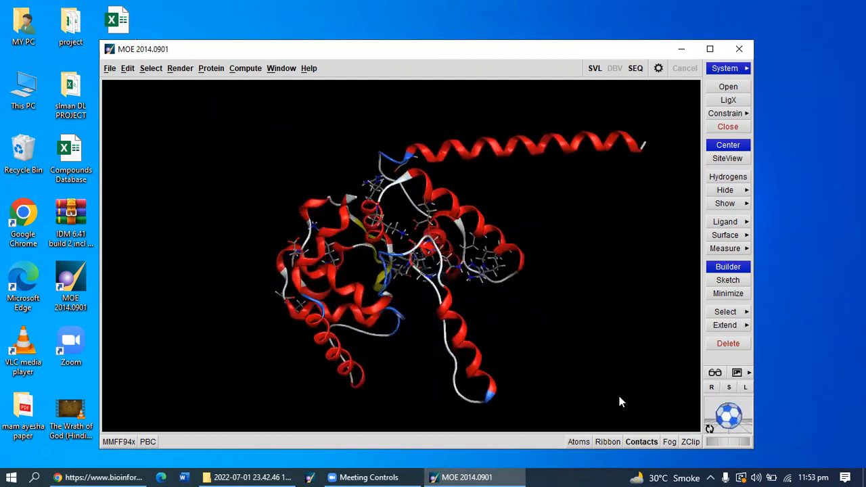
Run Energy Minimize on all atoms with the Amber99 forcefield and a gradient of 0.1, choosing to minimize anyway
left_click(240, 70)
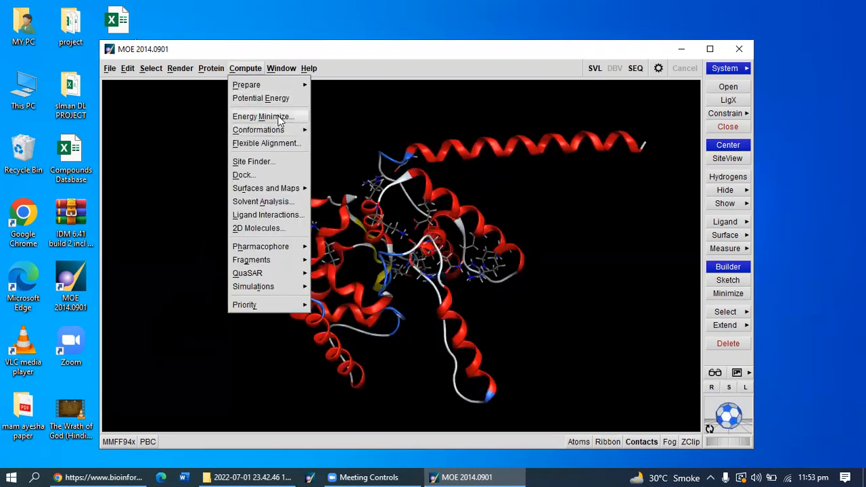
left_click(277, 116)
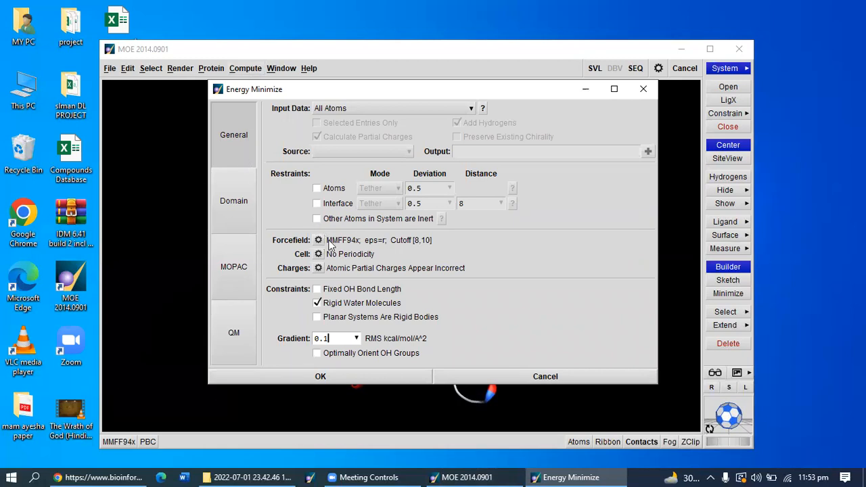
left_click(318, 240)
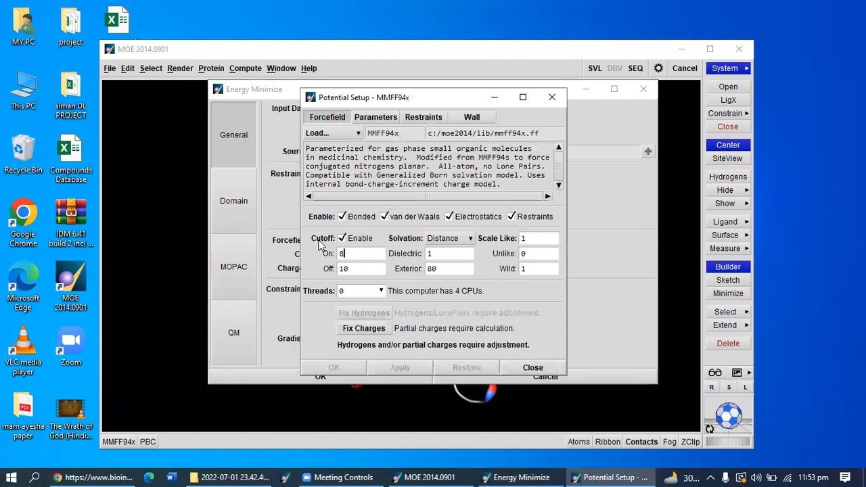
left_click(351, 135)
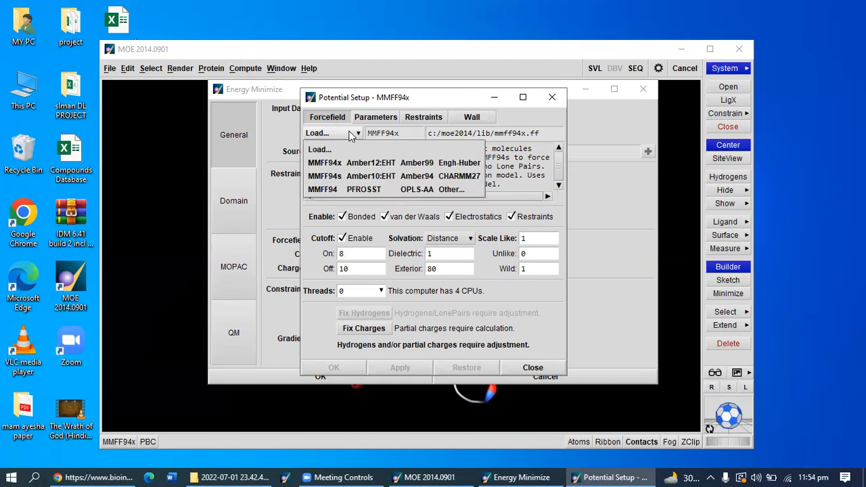
left_click(416, 163)
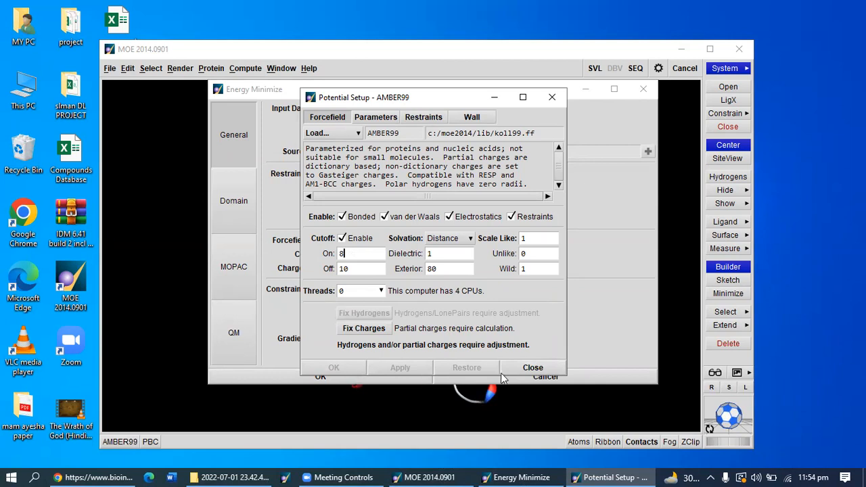
left_click(528, 367)
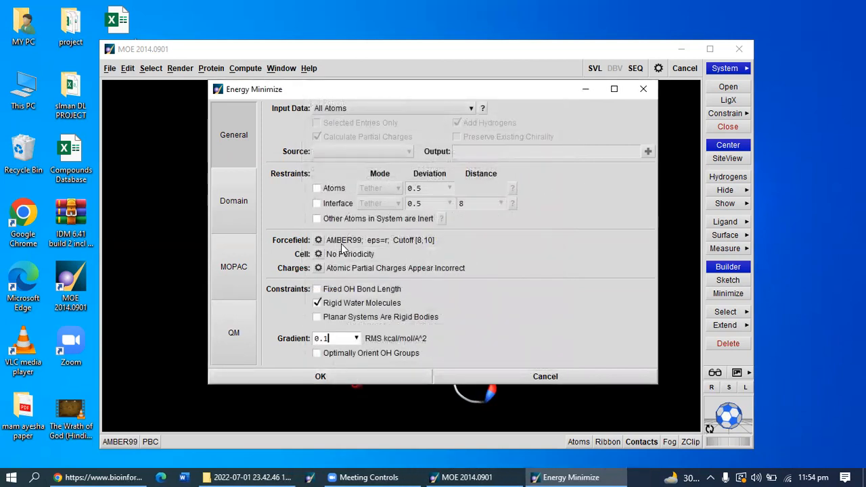
left_click(336, 375)
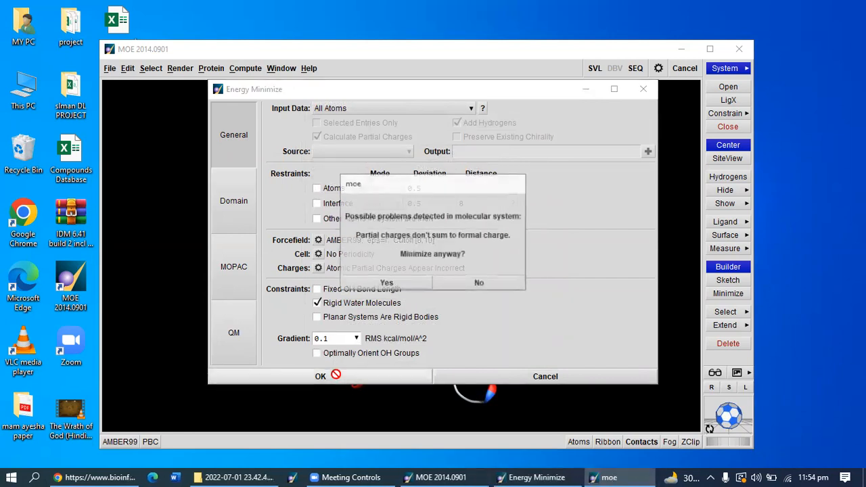
left_click(404, 281)
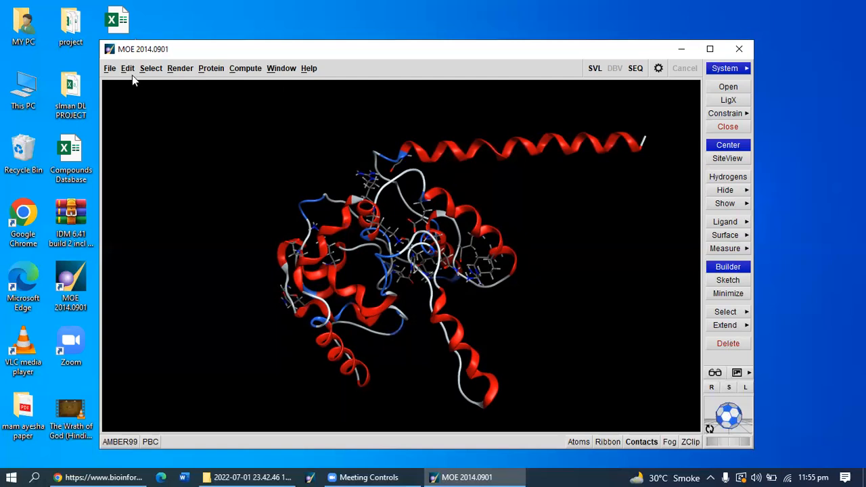
Run Site Finder on the receptor atoms and enlarge its window to show the full residue lists
left_click(110, 69)
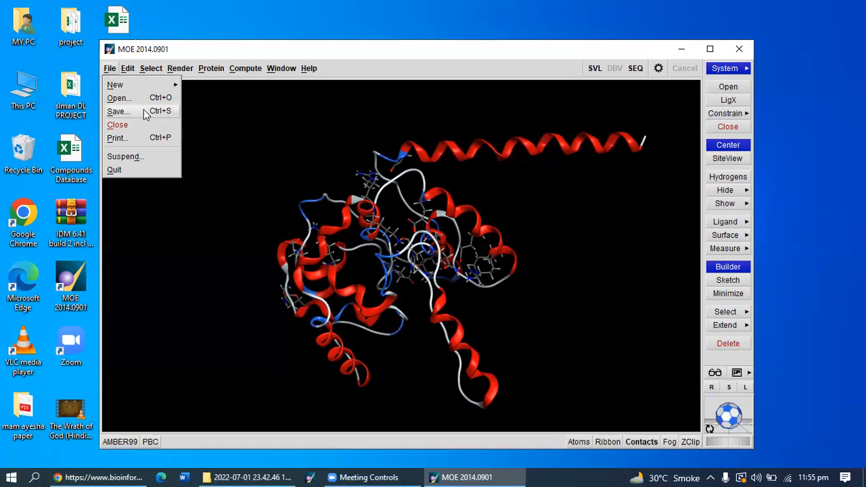
left_click(235, 53)
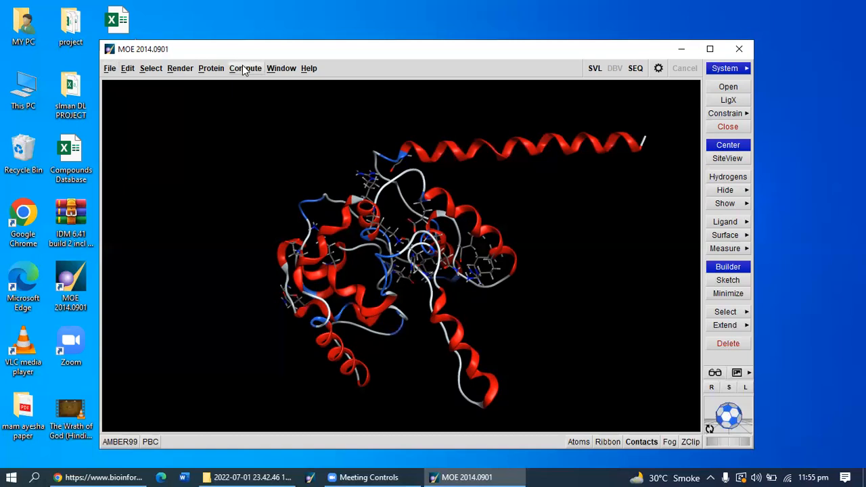
left_click(245, 69)
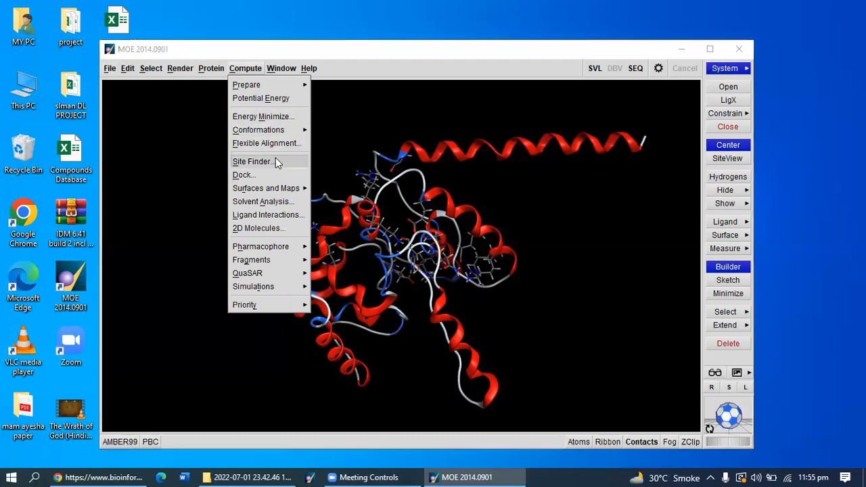
left_click(275, 161)
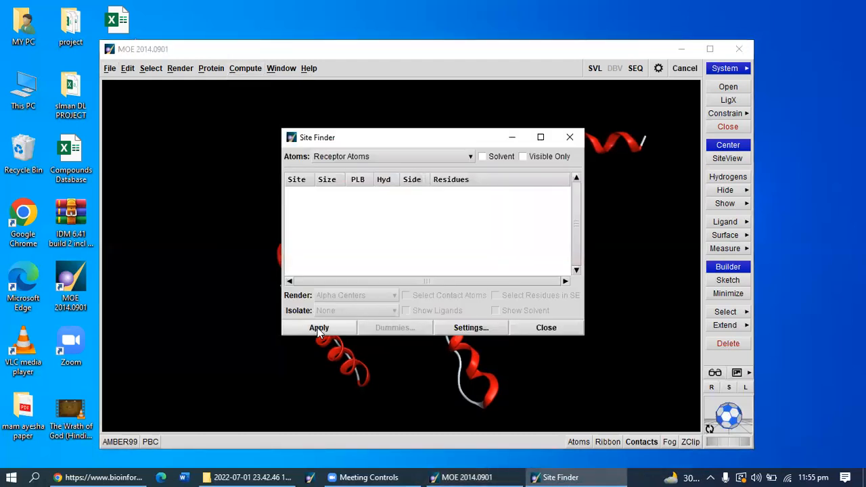
left_click(318, 328)
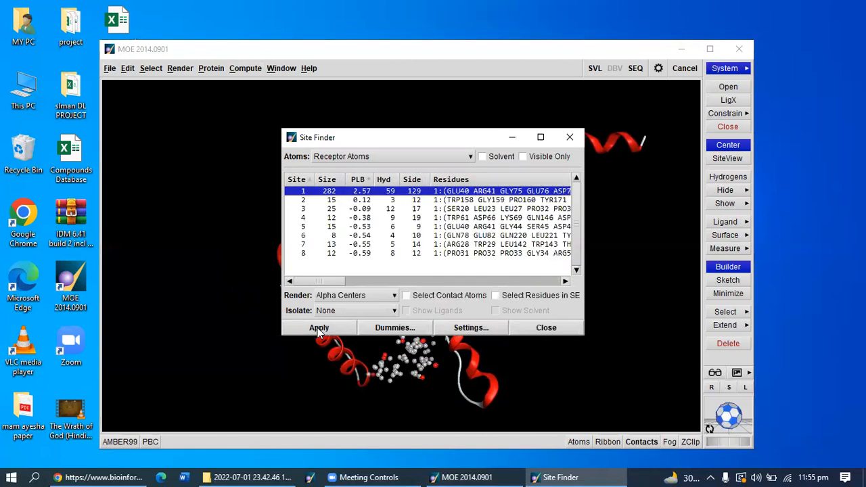
left_click(542, 138)
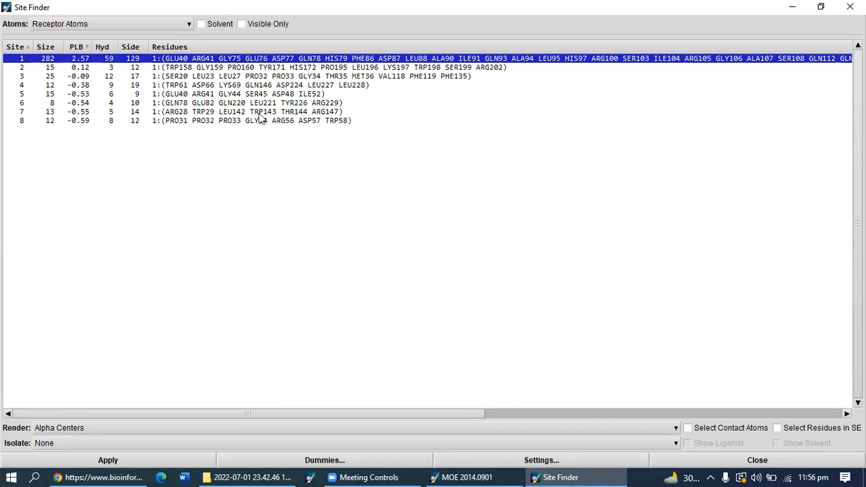
Compare sites 7 and 8 with site 1, create dummy atoms for site 1, and close Site Finder
left_click(180, 113)
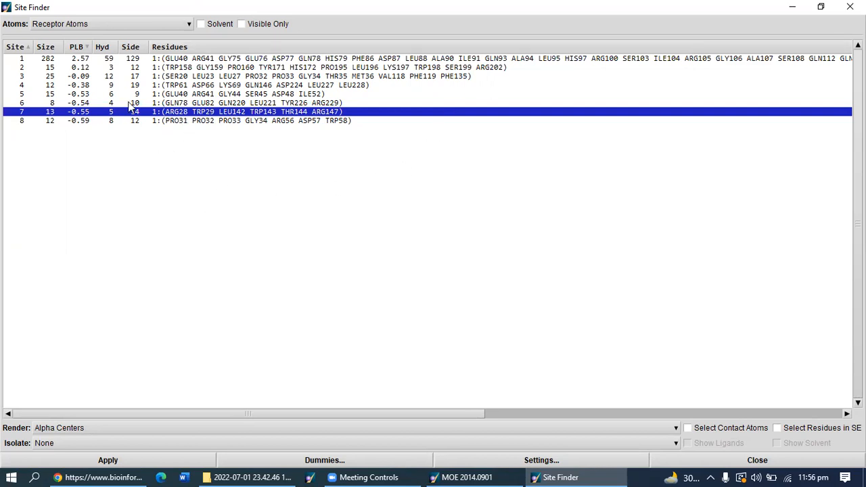
left_click(210, 121)
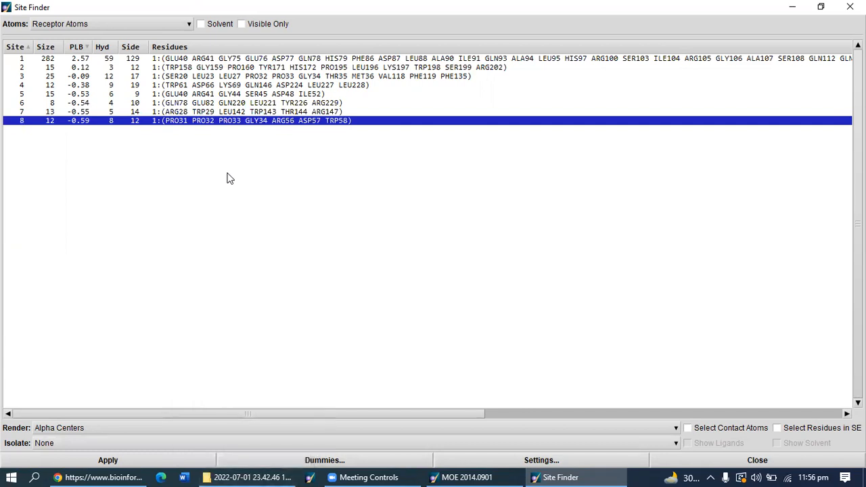
left_click(217, 58)
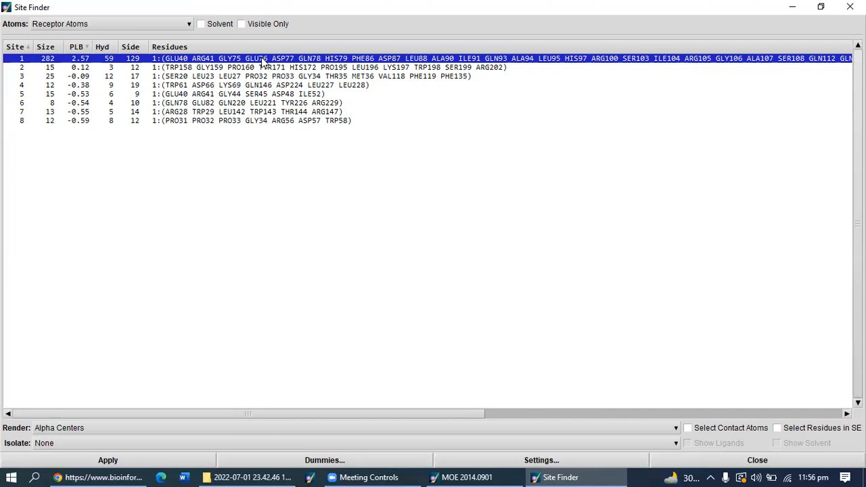
left_click(295, 461)
left_click(391, 265)
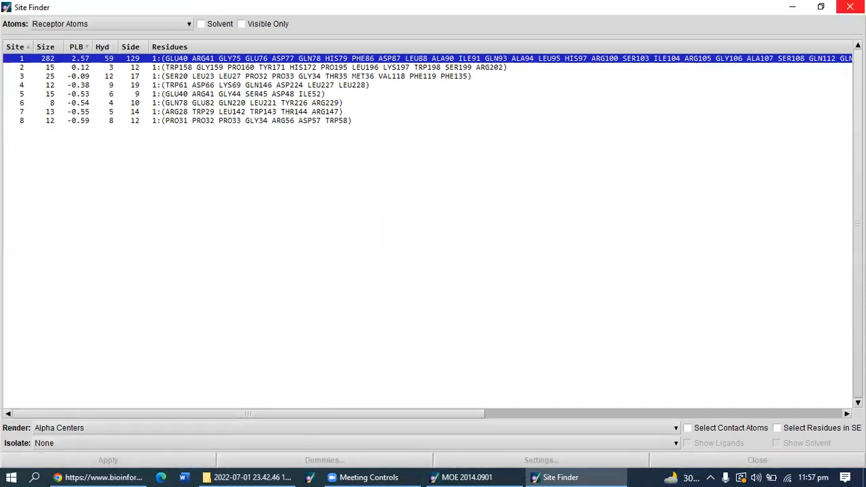
left_click(849, 7)
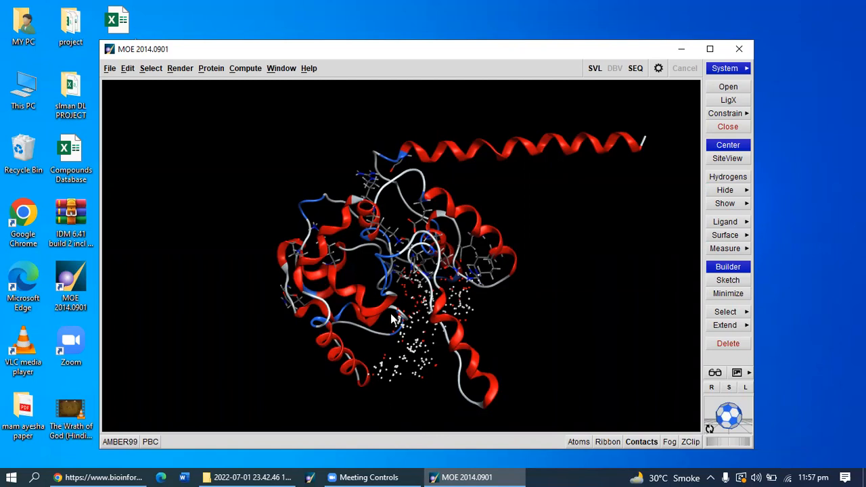
left_click_drag(729, 413, 685, 397)
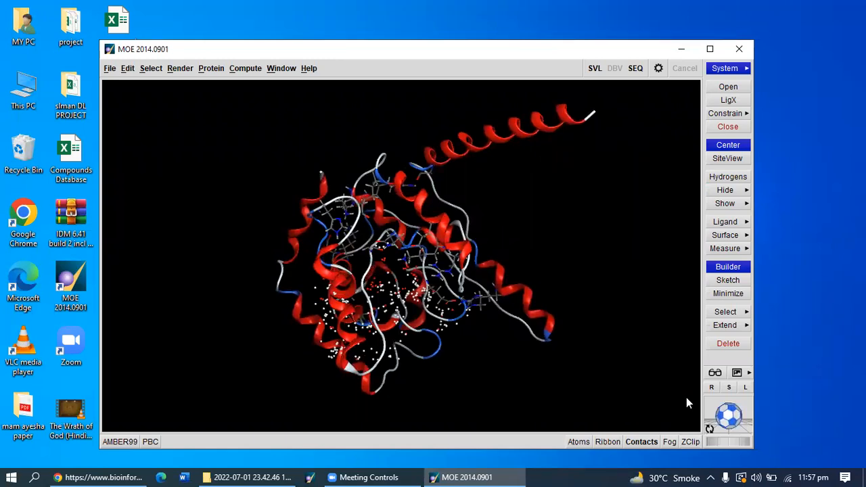
Open the Dock setup and apply the Virtual Screening docking protocol
left_click(243, 69)
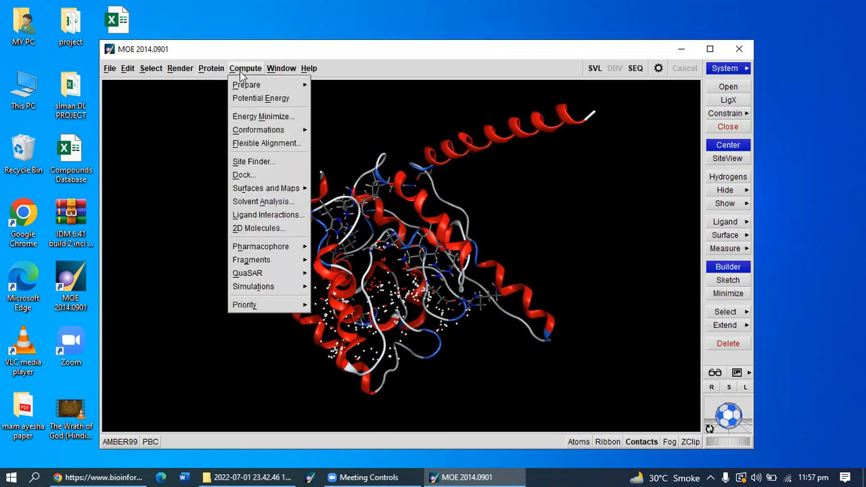
left_click(253, 175)
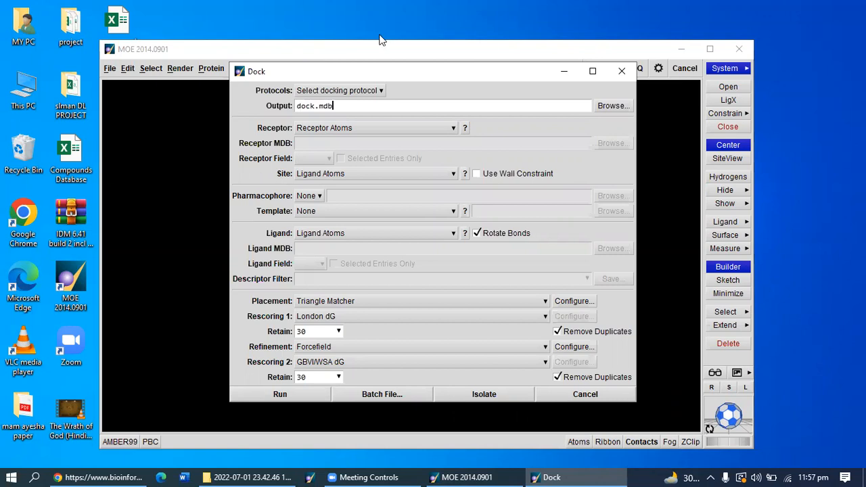
left_click(367, 91)
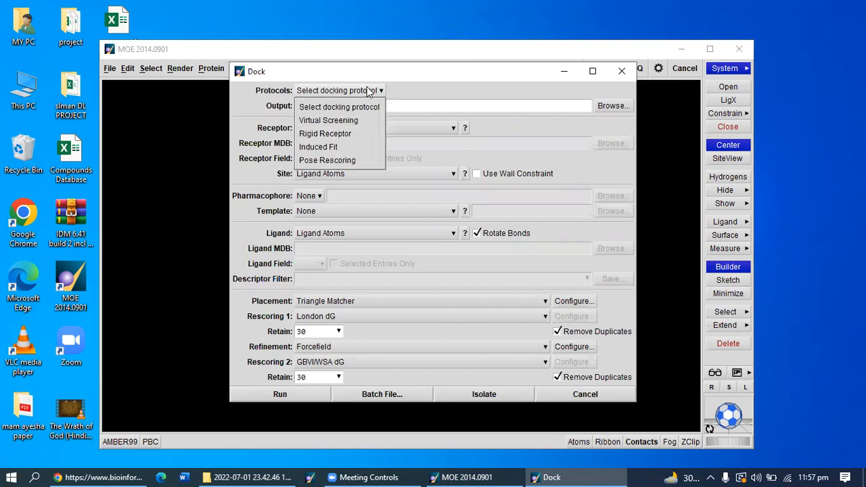
left_click(328, 121)
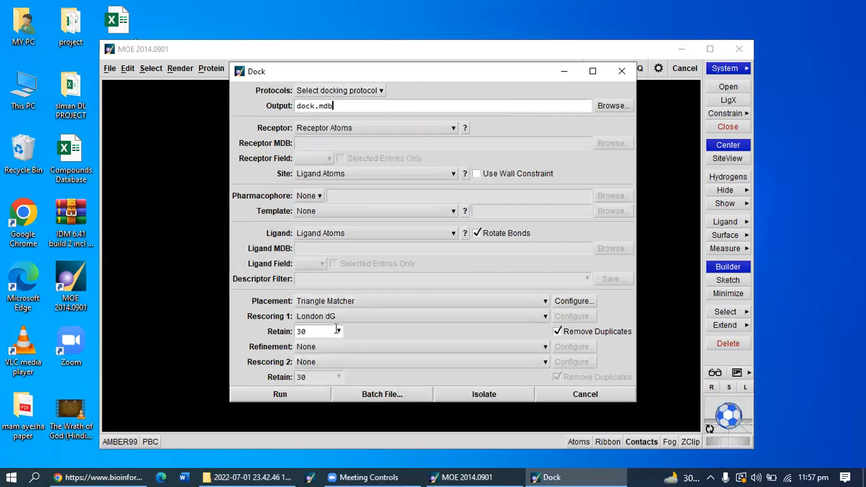
left_click(371, 90)
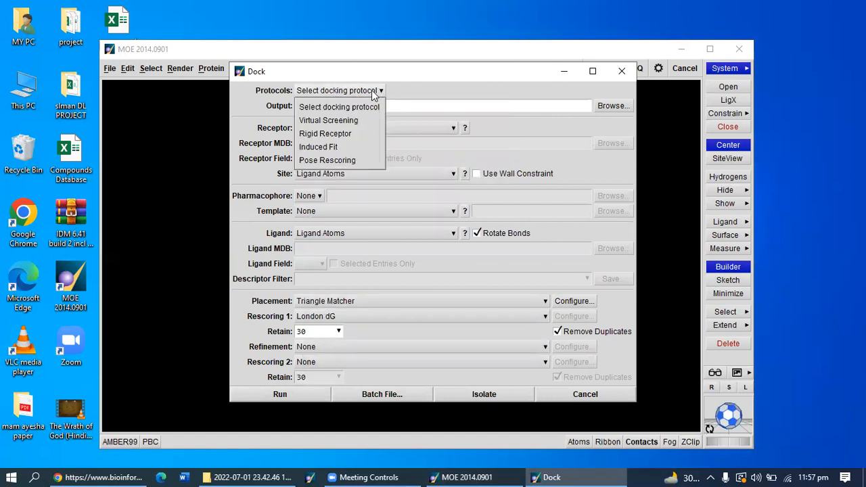
left_click(360, 100)
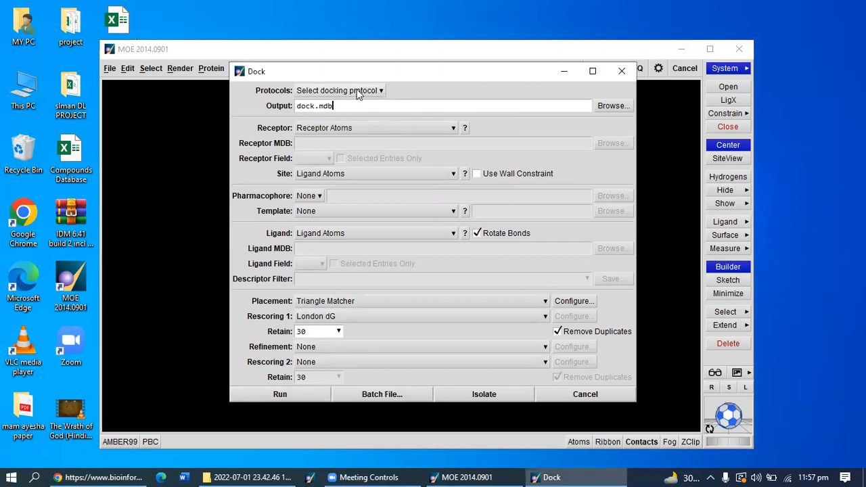
Try the Induced Fit docking protocol and return the setup to the Virtual Screening protocol
left_click(357, 93)
left_click(350, 122)
left_click(354, 90)
left_click(345, 148)
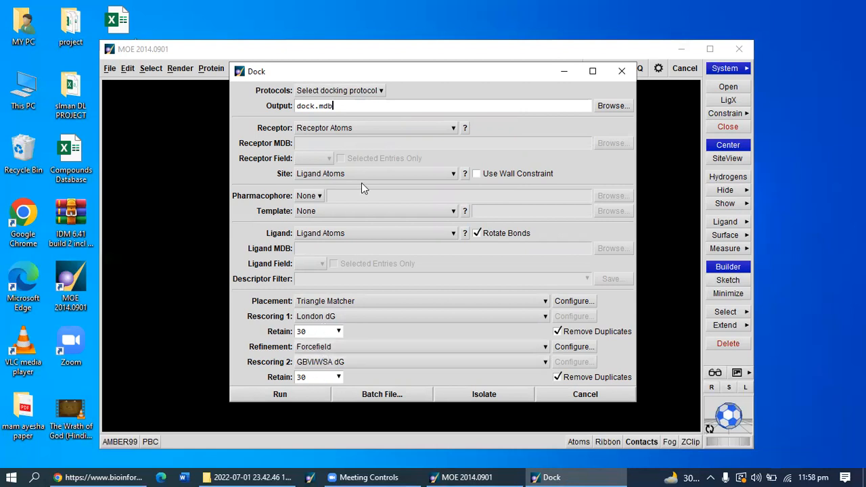
left_click(345, 92)
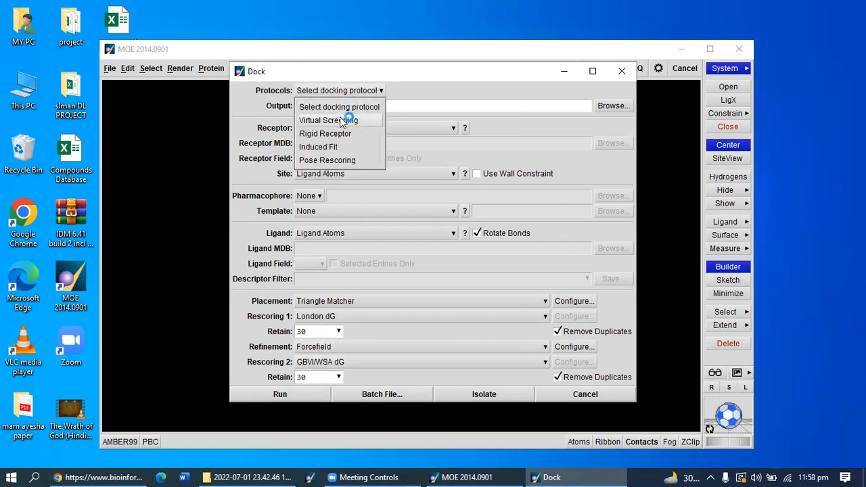
left_click(339, 117)
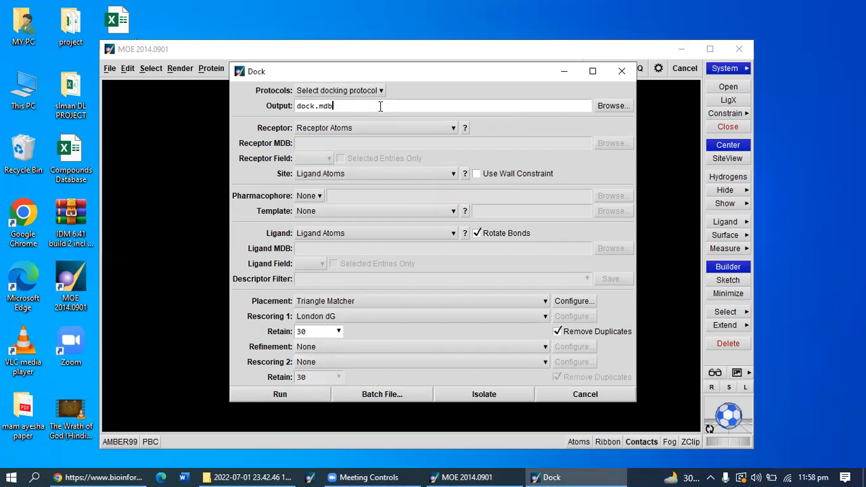
Browse for the docking output location, creating and opening a new folder named fazool in D:/0001 project
left_click(612, 105)
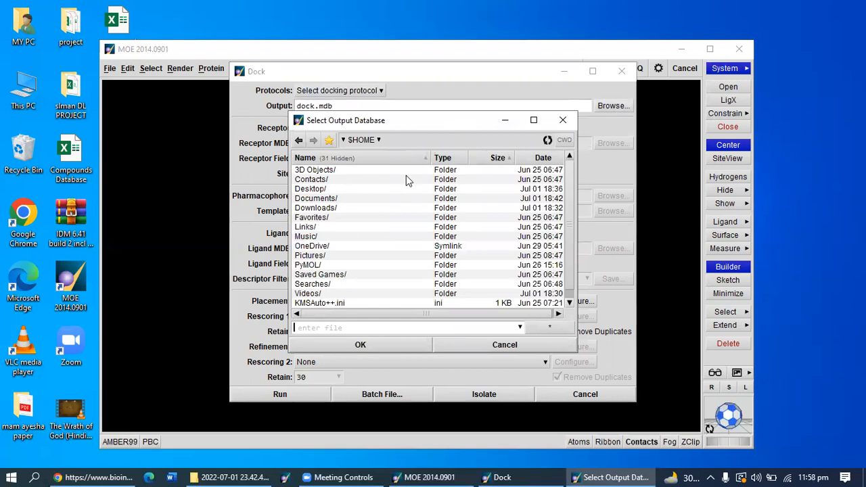
left_click(299, 140)
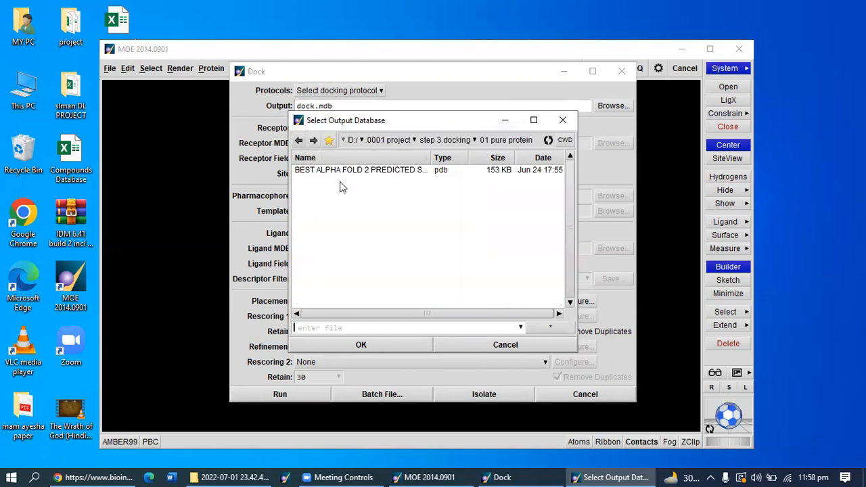
left_click(298, 140)
right_click(356, 263)
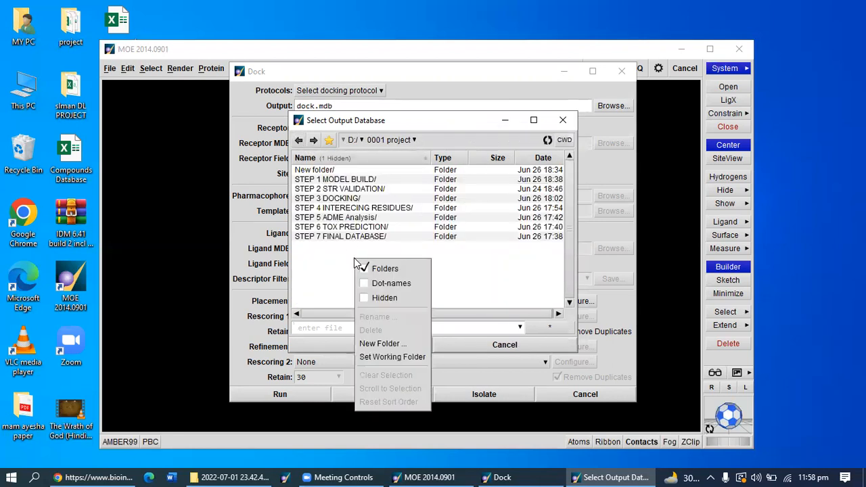
left_click(384, 269)
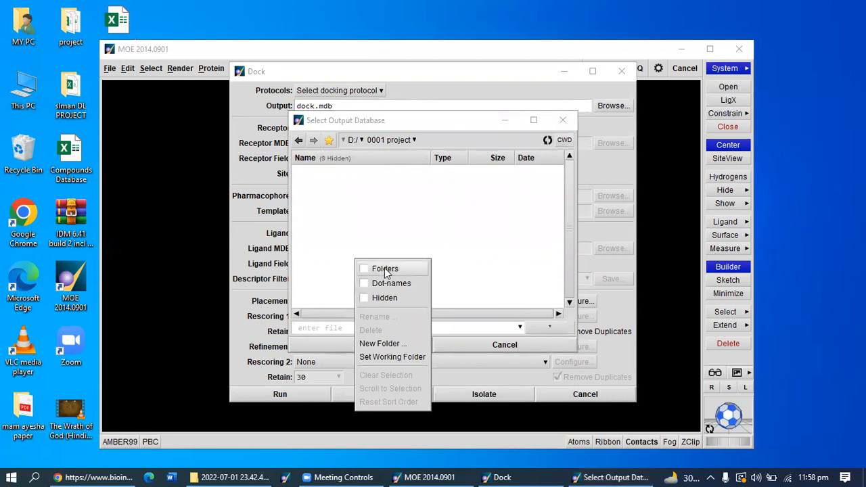
left_click(384, 267)
left_click(382, 343)
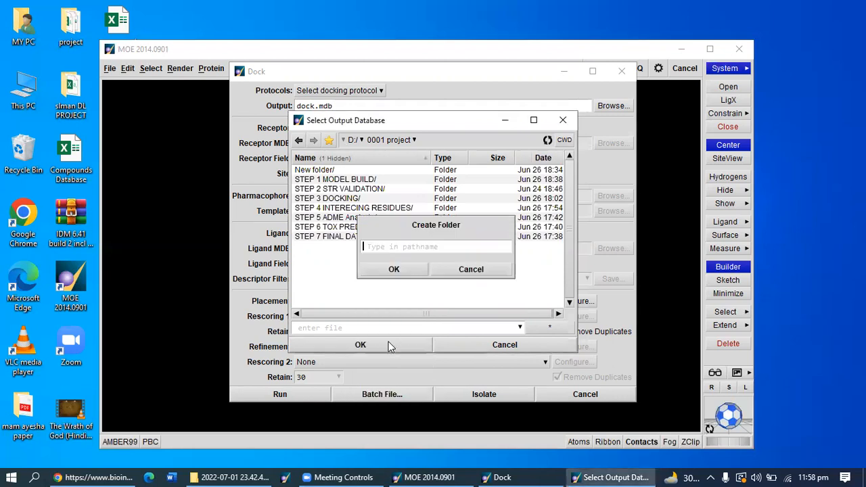
type("Fazool")
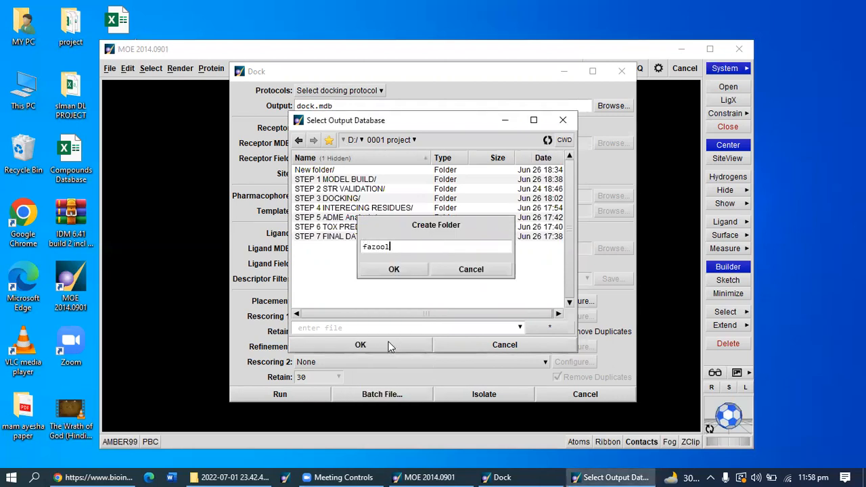
left_click(394, 269)
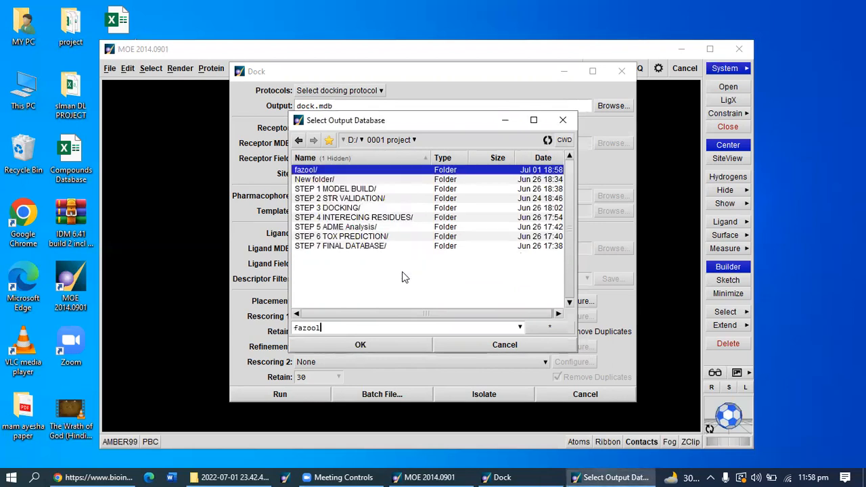
double_click(320, 172)
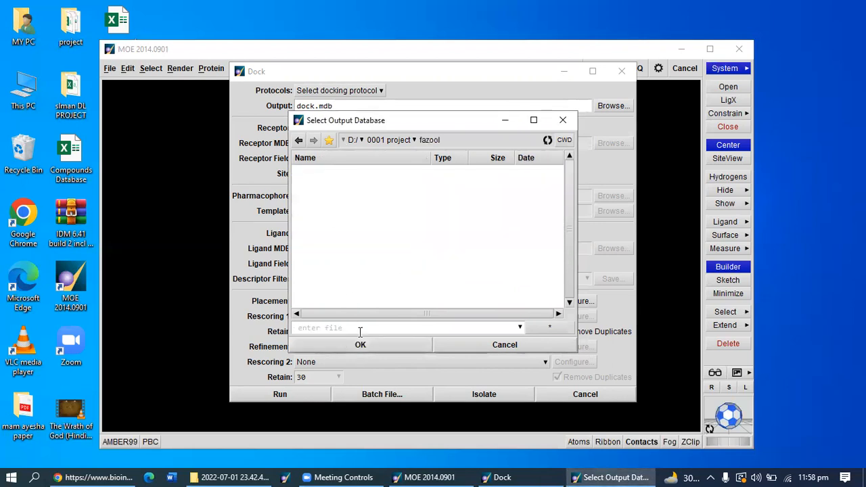
Name the output database docked ligands.mdb and confirm it as the docking output
type("docked ligands")
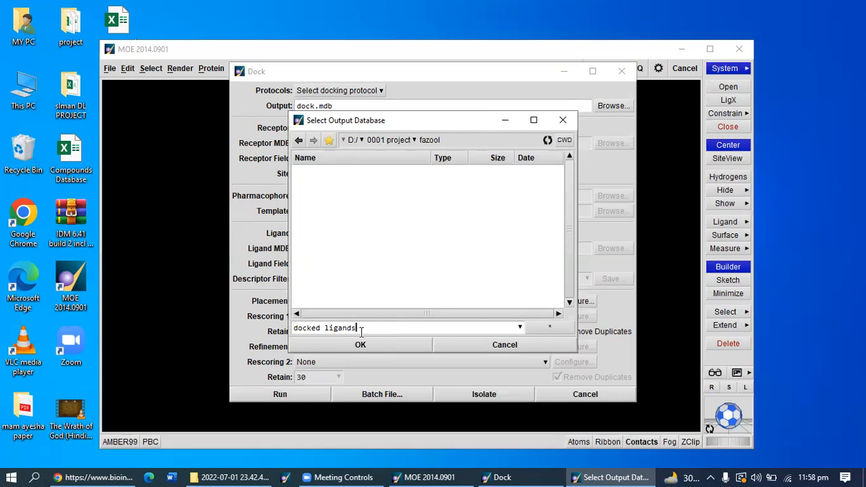
type(".mdb")
left_click(383, 344)
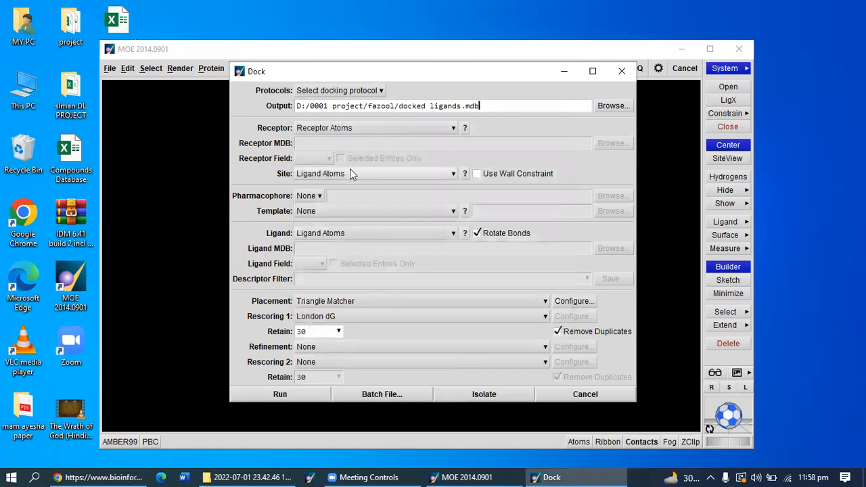
Set the docking site to Dummy Atoms and the ligand source to MDB File
left_click(399, 175)
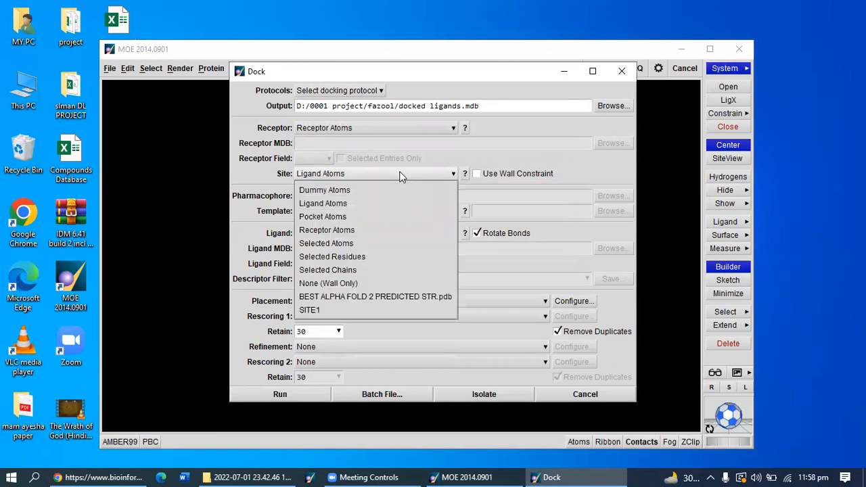
left_click(387, 190)
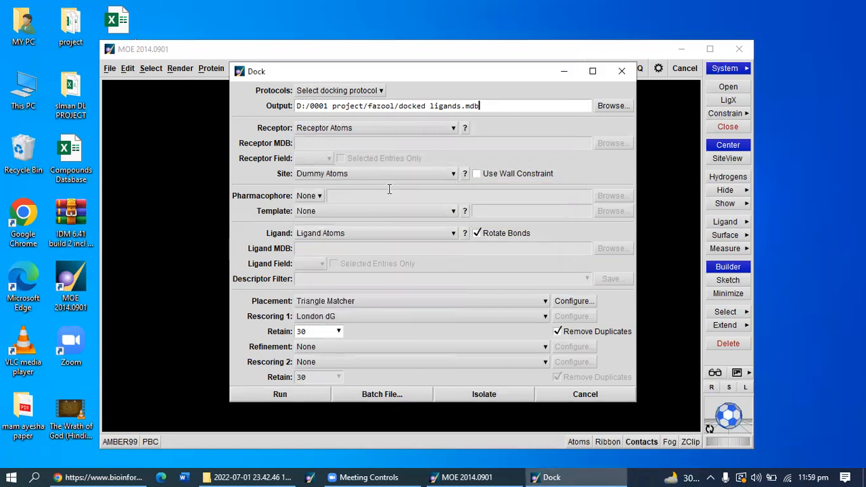
left_click(401, 234)
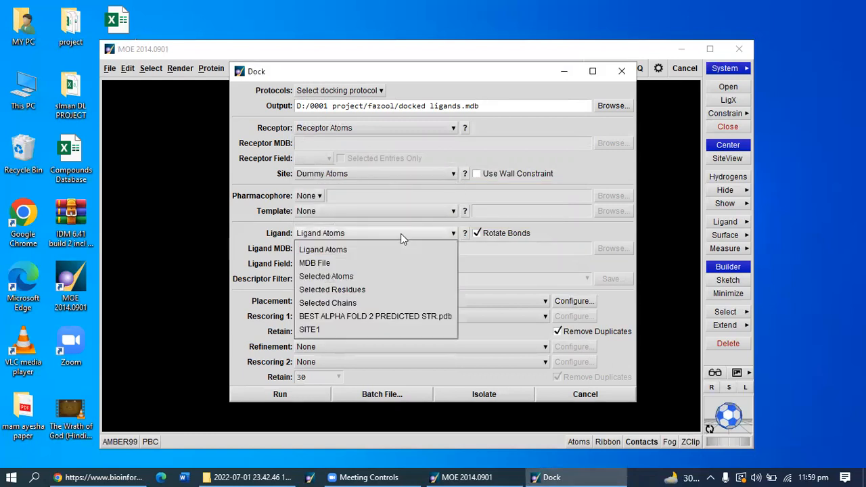
left_click(386, 265)
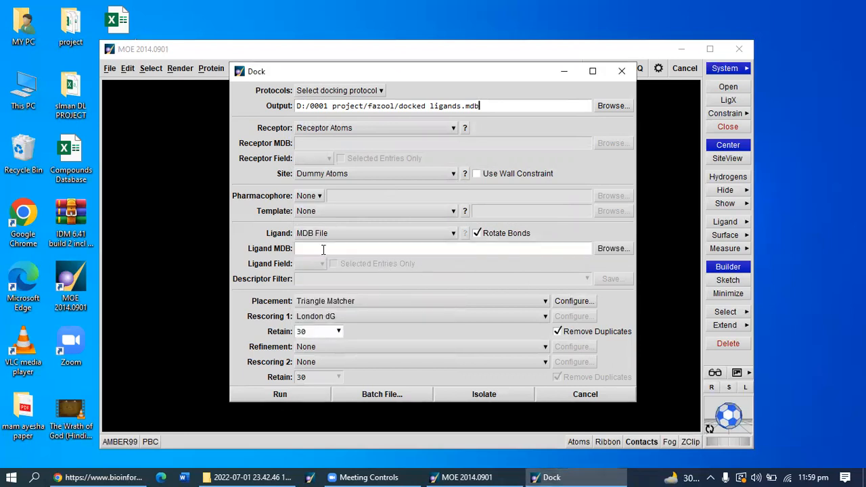
Start browsing for the ligand database and check the Ready-to-Dock (MOE) library download on the MPD3 page in Chrome
left_click(610, 248)
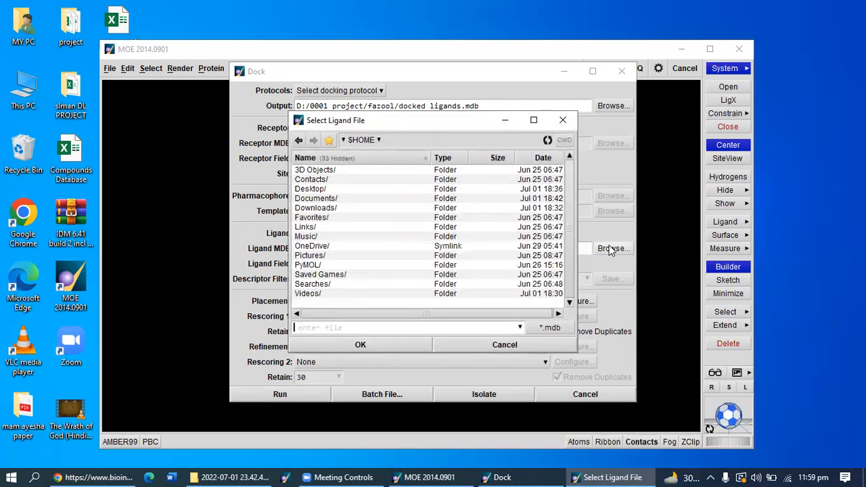
left_click(101, 477)
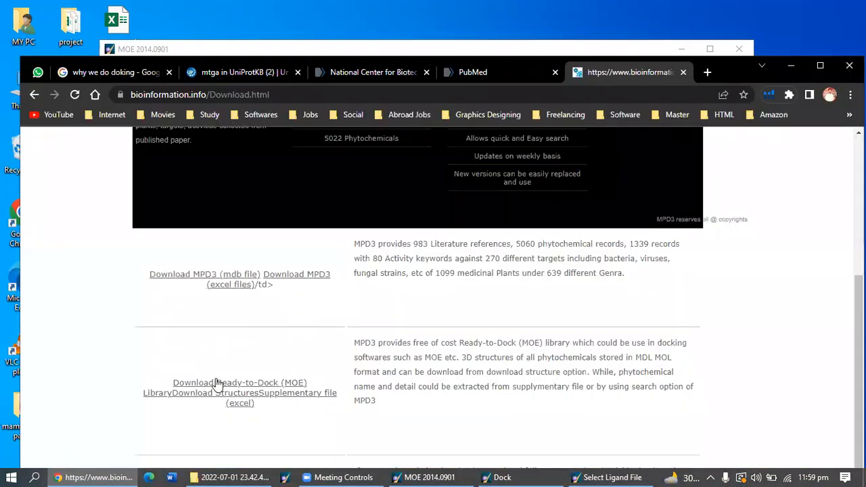
left_click(793, 67)
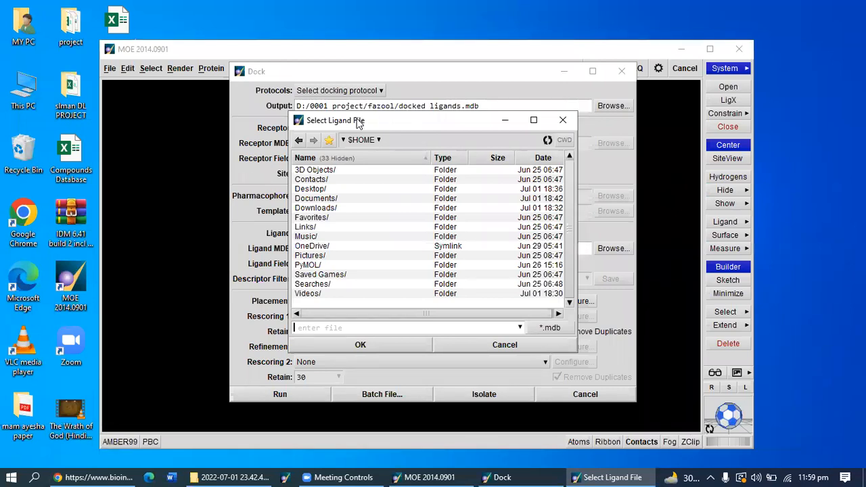
Look for a ligand MDB file in the step 3 docking folder of D:/0001 project, including its 03 compounds libarary subfolder
left_click(298, 141)
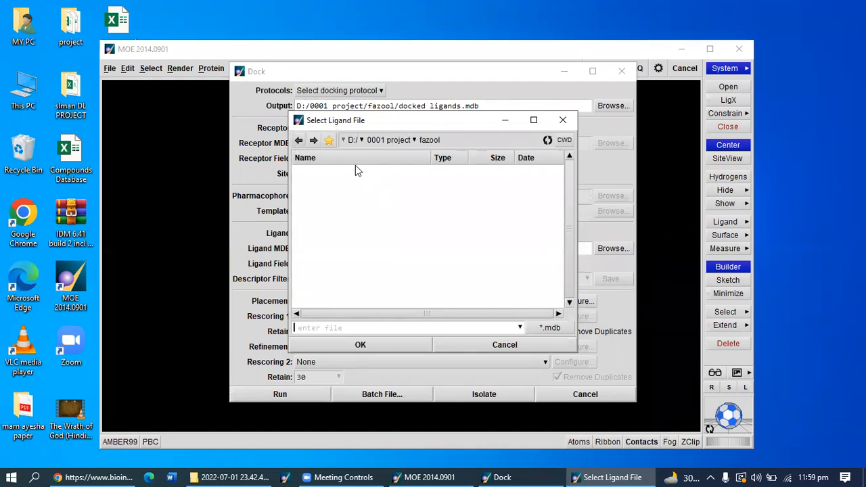
left_click(298, 140)
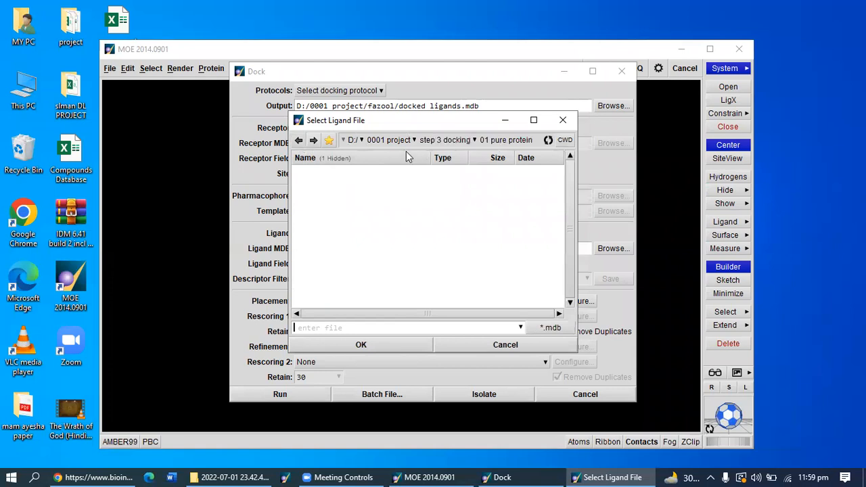
left_click(444, 140)
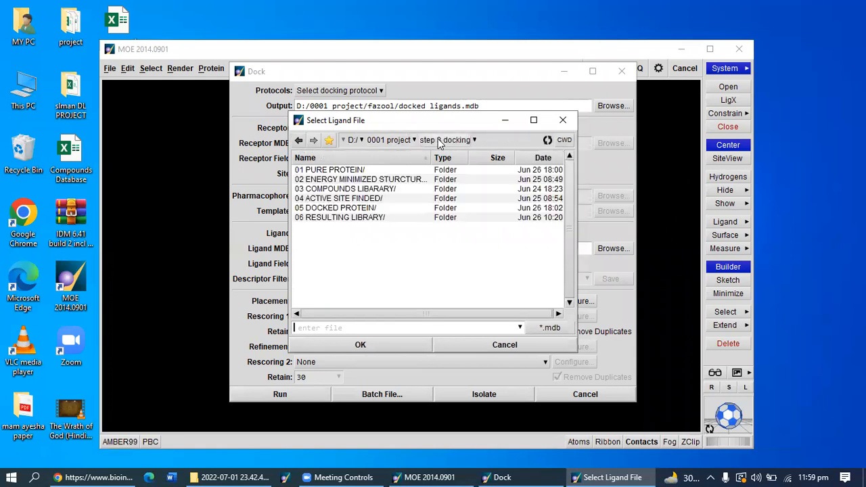
double_click(338, 189)
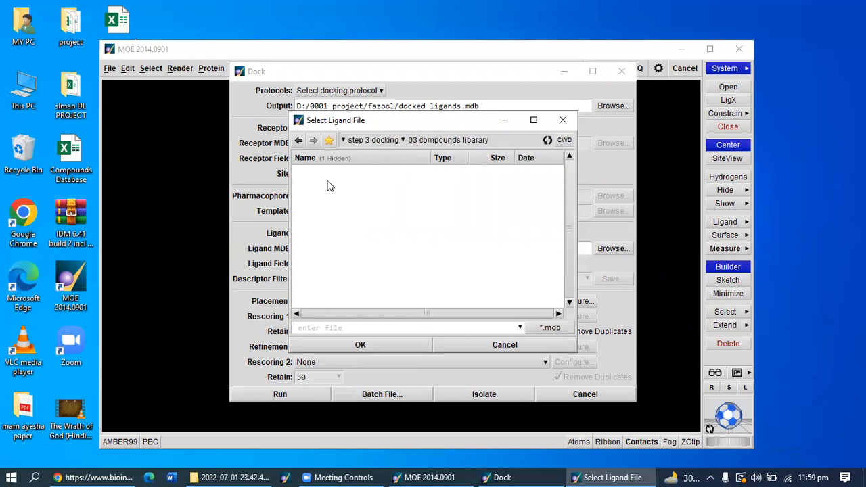
left_click(298, 140)
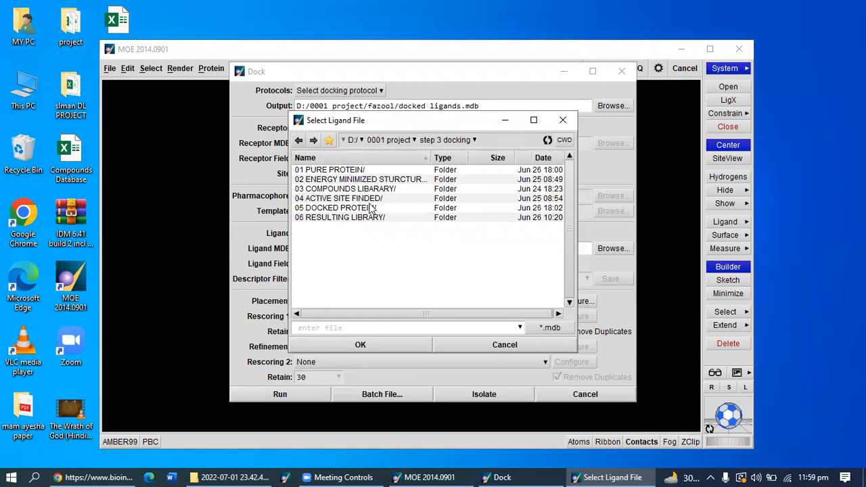
left_click(299, 143)
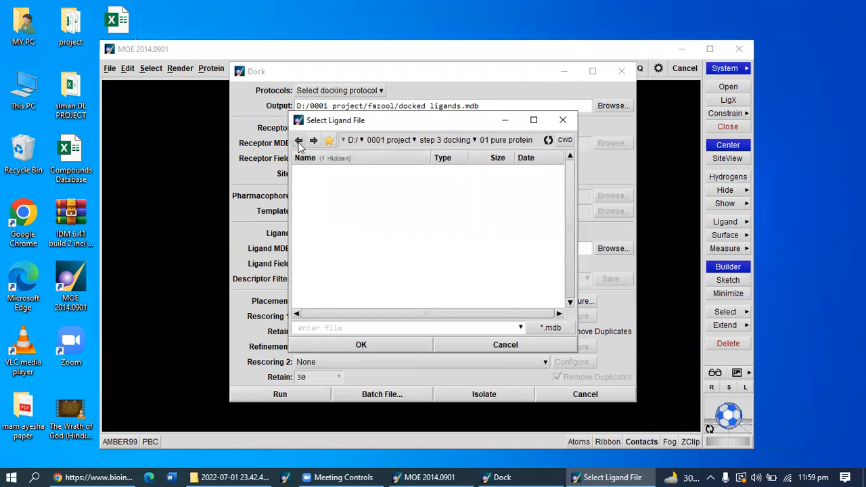
left_click(299, 142)
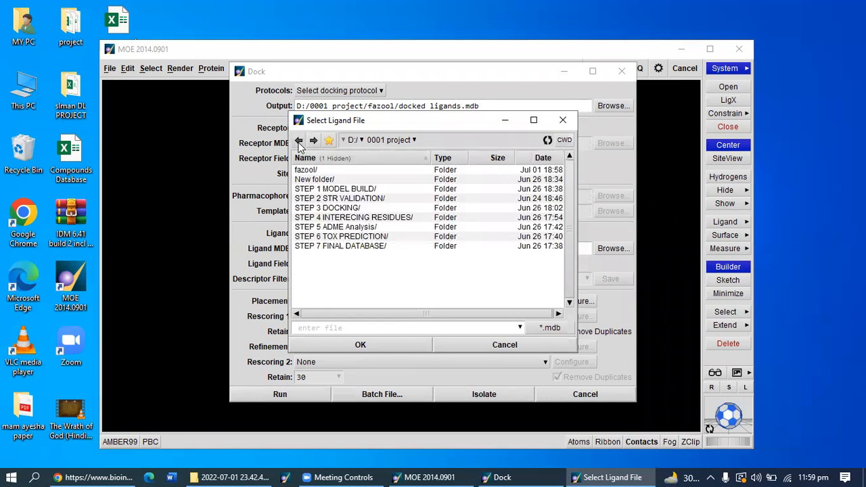
double_click(343, 209)
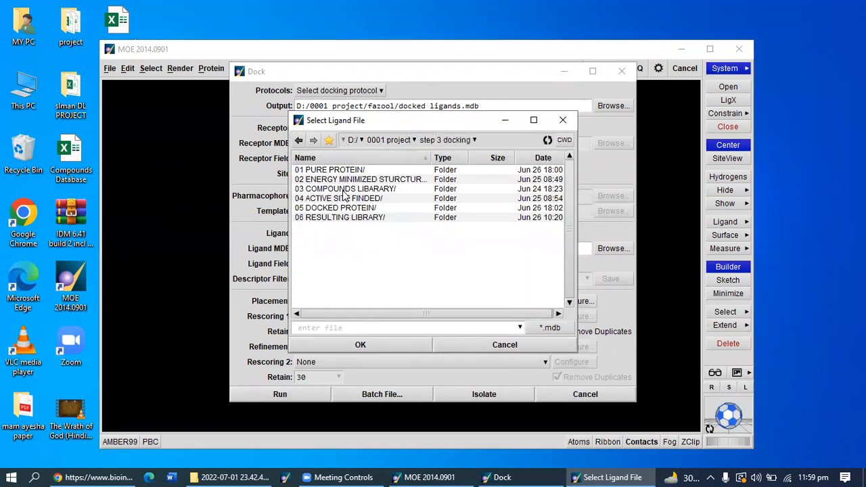
double_click(344, 190)
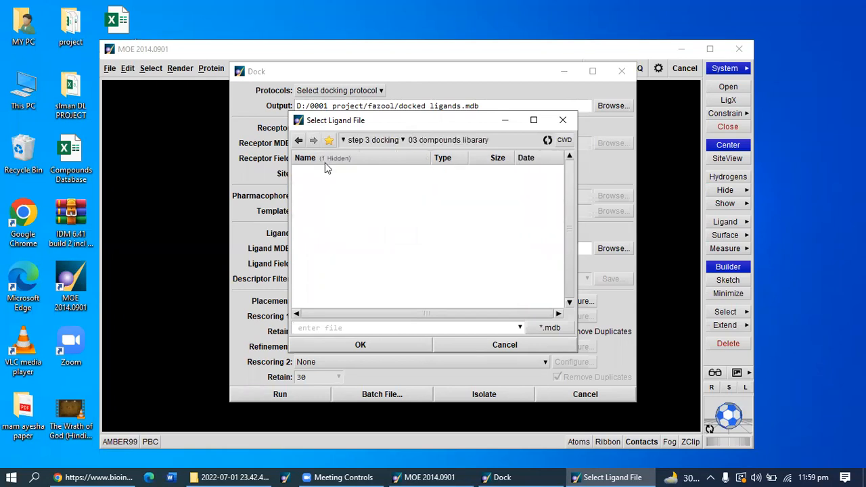
left_click(298, 140)
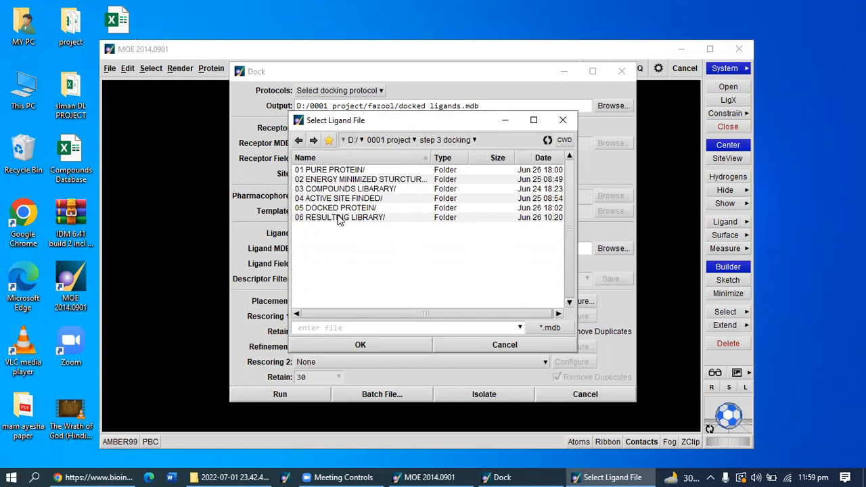
Look for a ligand MDB file in the Docking folder of the other project on drive D, including its relevent data fazool type subfolder
left_click(298, 140)
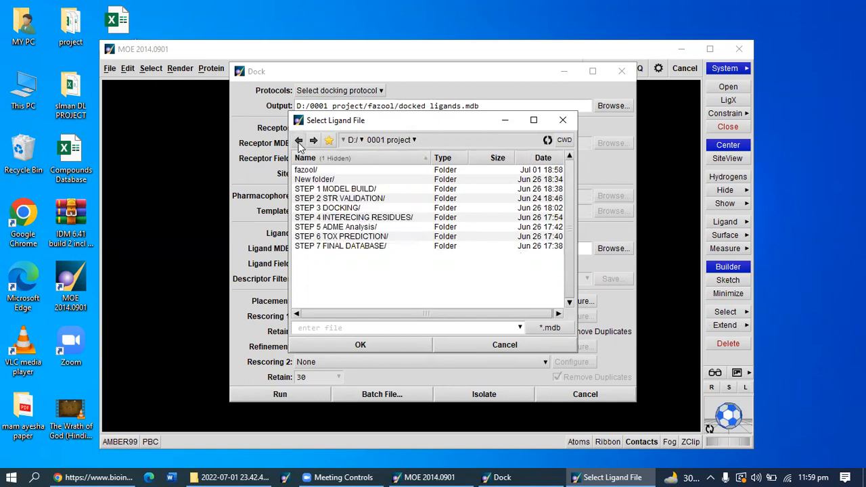
left_click(352, 140)
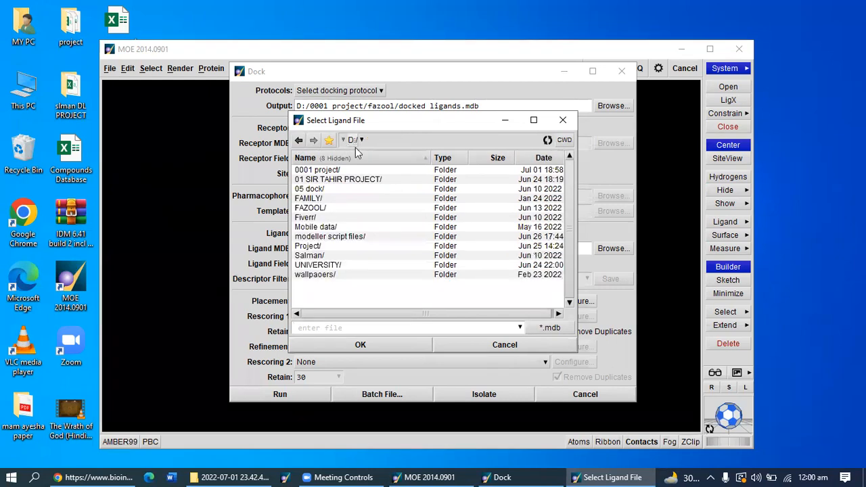
double_click(370, 180)
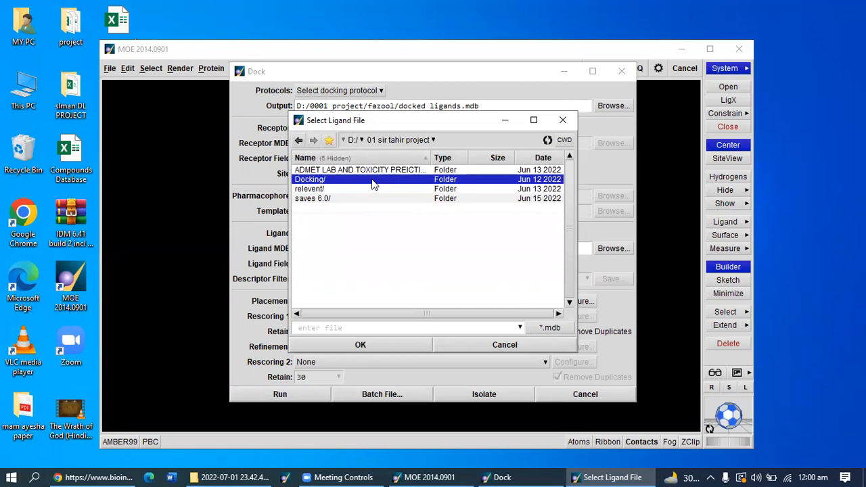
double_click(373, 182)
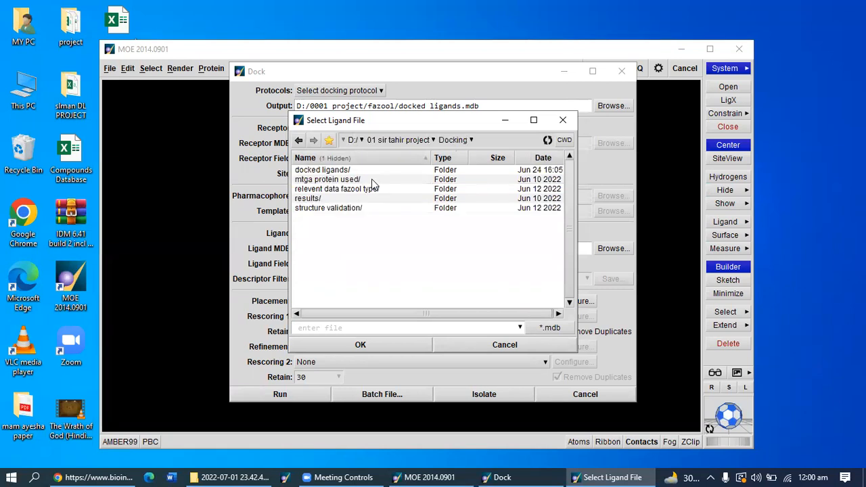
double_click(334, 188)
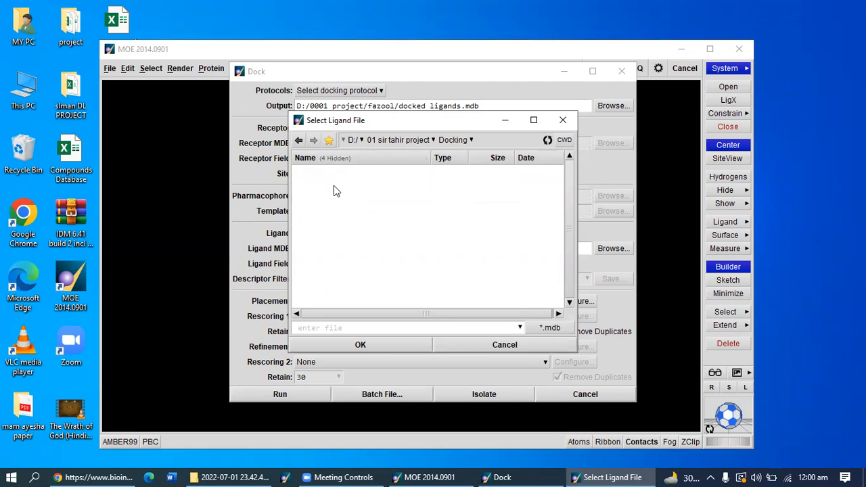
left_click(298, 140)
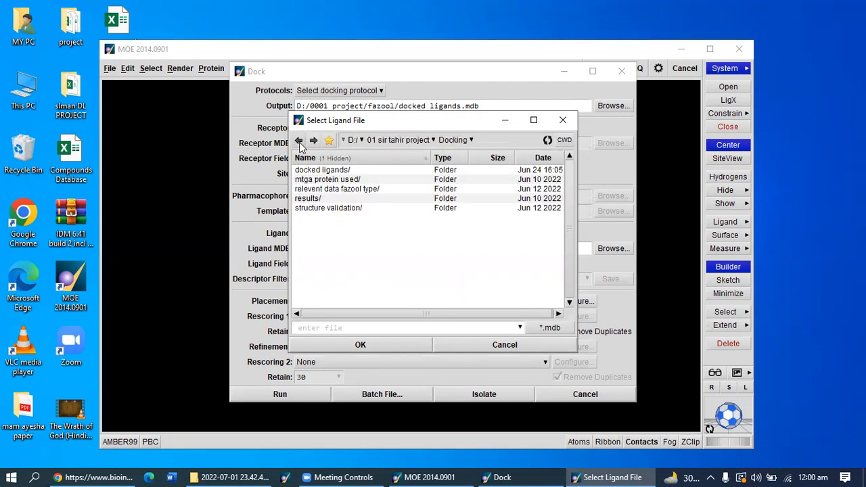
left_click(504, 120)
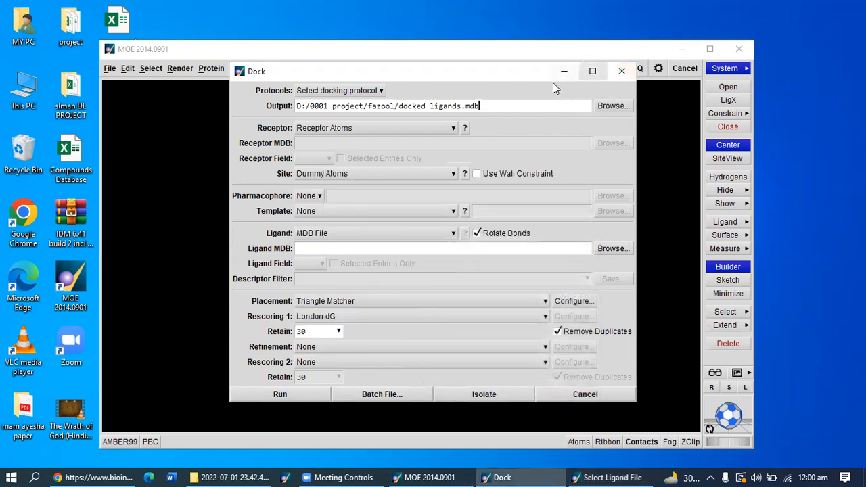
Switch to Chrome and download the Ready-to-Dock (MOE) library archive MPD3readydock to the Personal (D:) drive
left_click(93, 470)
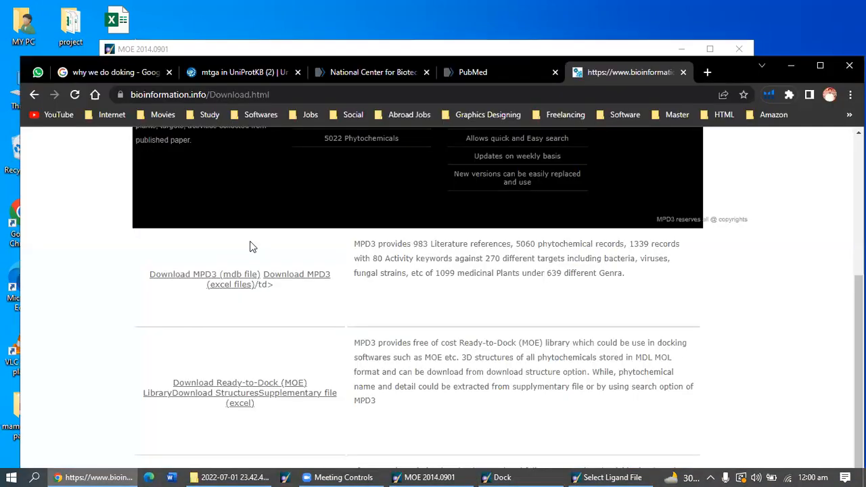
left_click(238, 389)
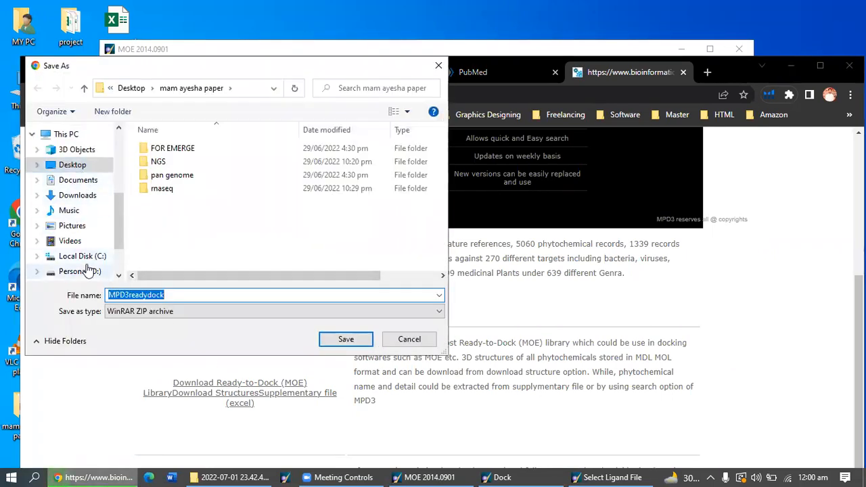
scroll(87, 269, "down", 2)
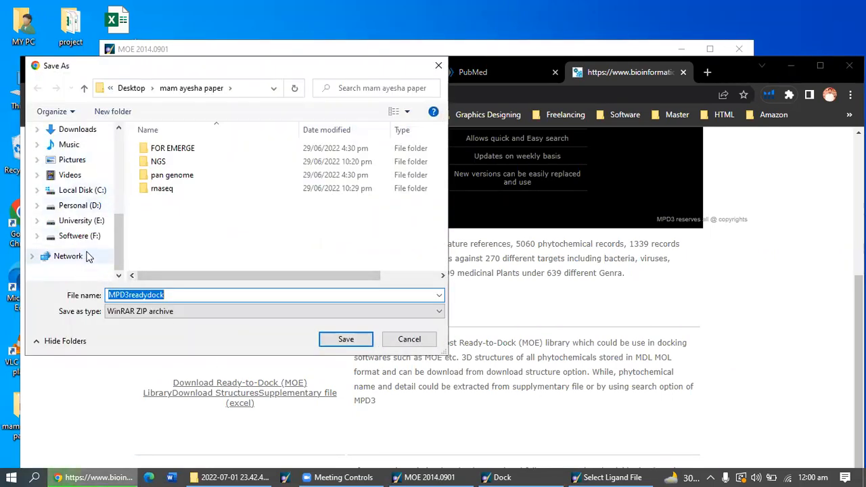
left_click(80, 204)
left_click(346, 338)
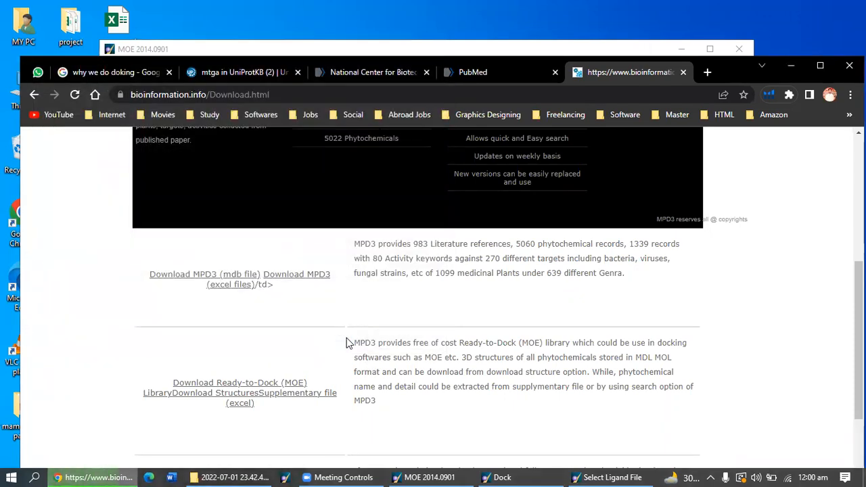
left_click(794, 65)
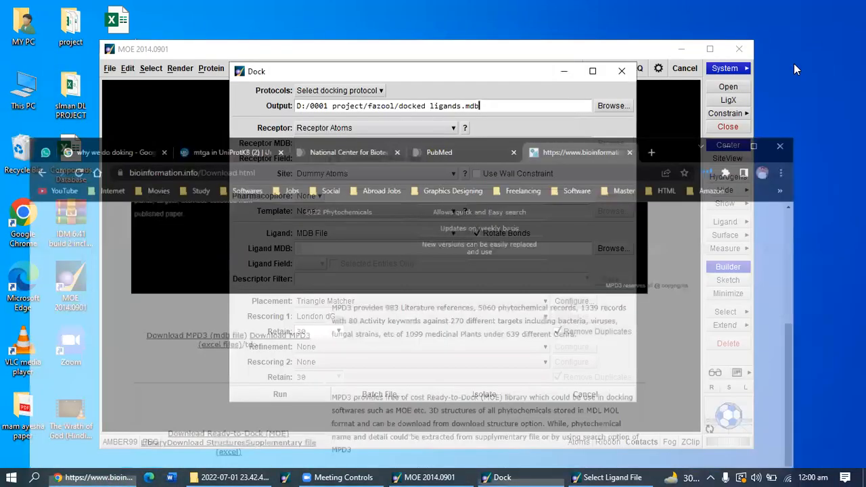
Return to the Dock setup in MOE and look for the downloaded ligand database at the root of drive D
left_click(612, 249)
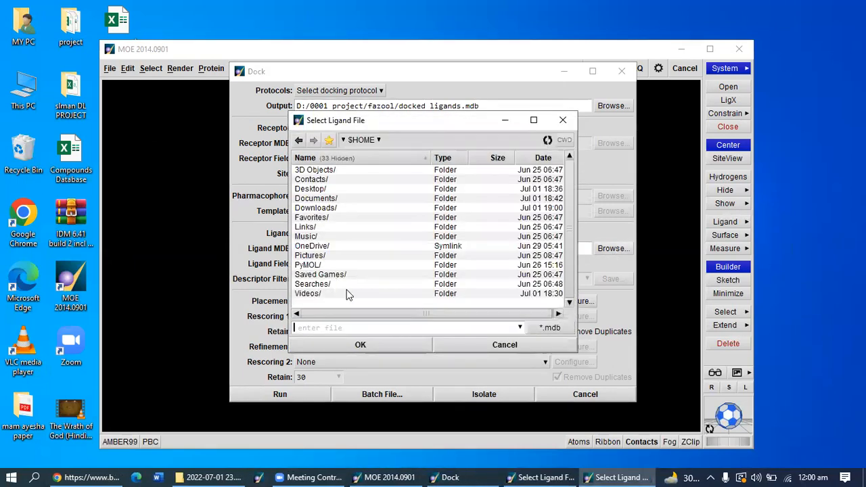
left_click(298, 141)
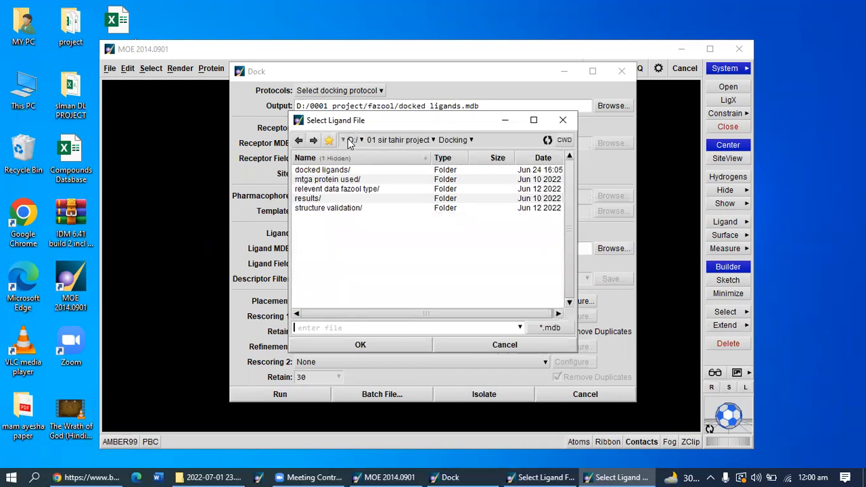
left_click(350, 140)
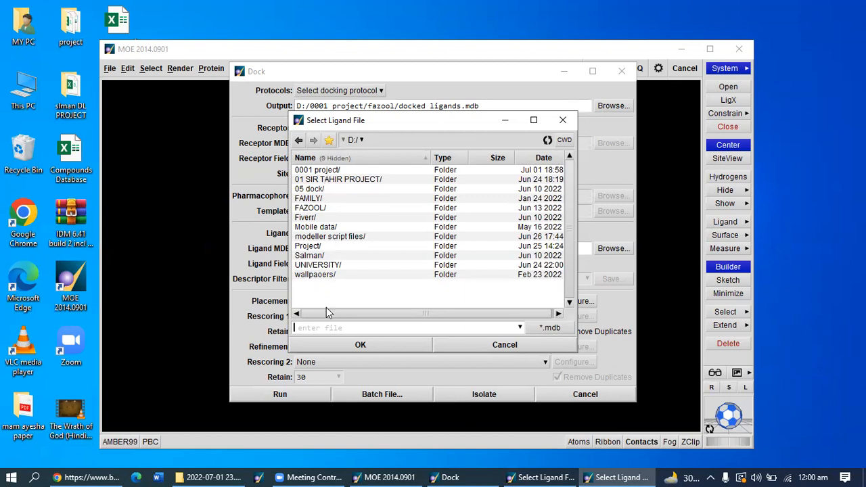
Locate the MPD3readydock archive through Chrome's downloads and extract it into the root of drive D
left_click(98, 476)
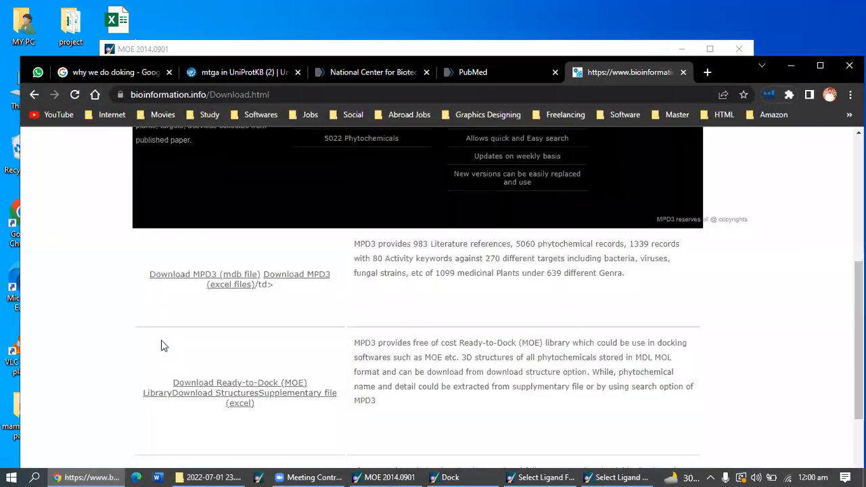
key("ctrl+j")
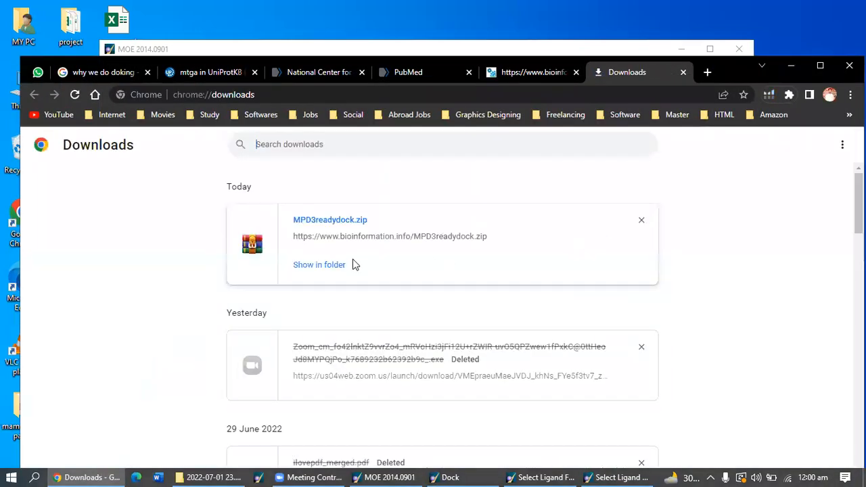
left_click(320, 265)
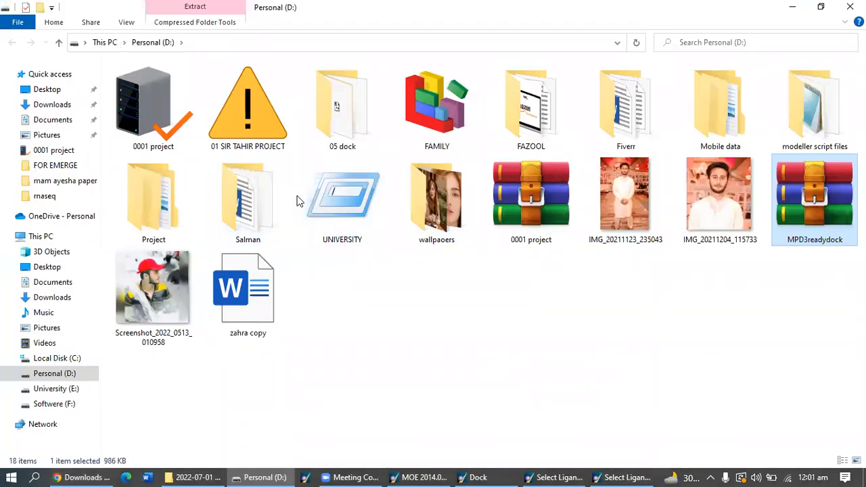
right_click(795, 192)
left_click(757, 259)
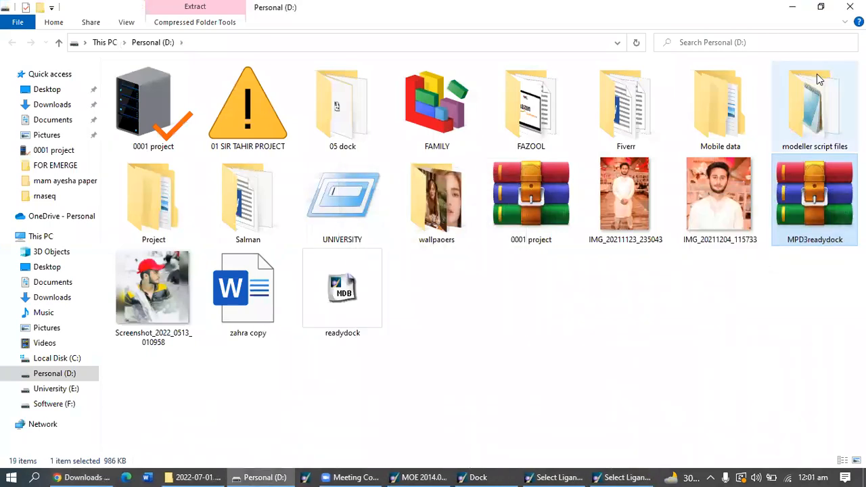
left_click(793, 8)
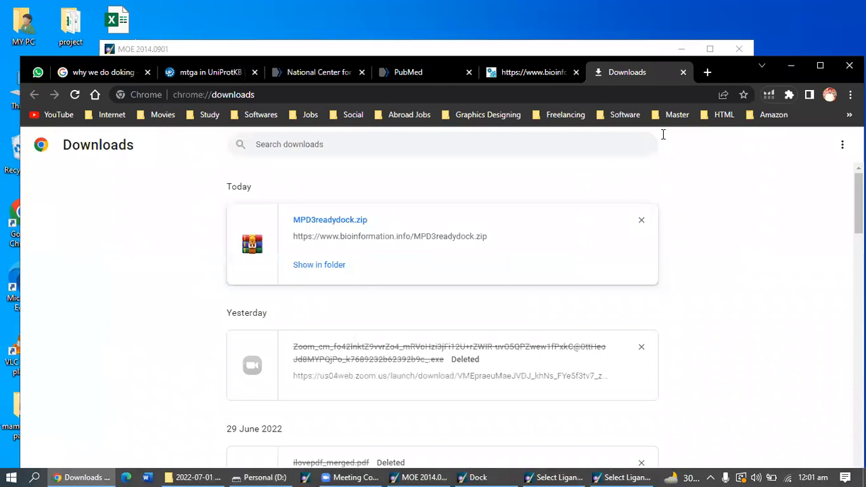
left_click(787, 73)
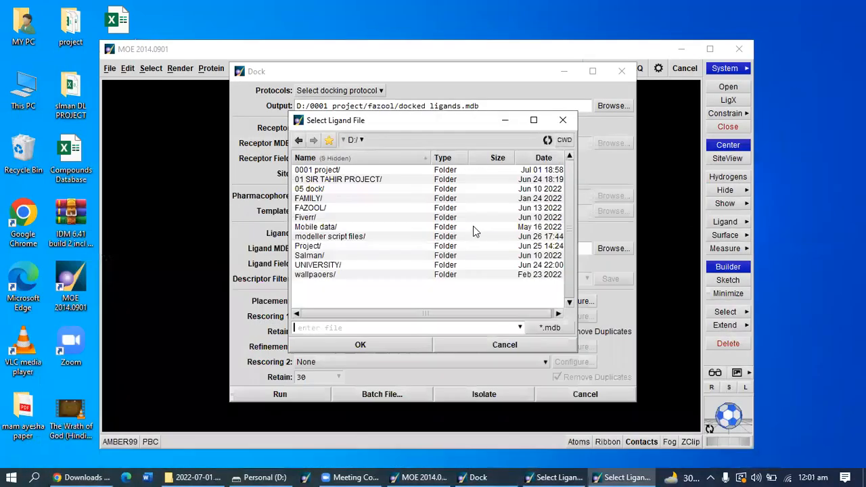
Reopen the ligand file browser in MOE and load readydock.mdb from drive D as the ligand MDB
left_click(564, 122)
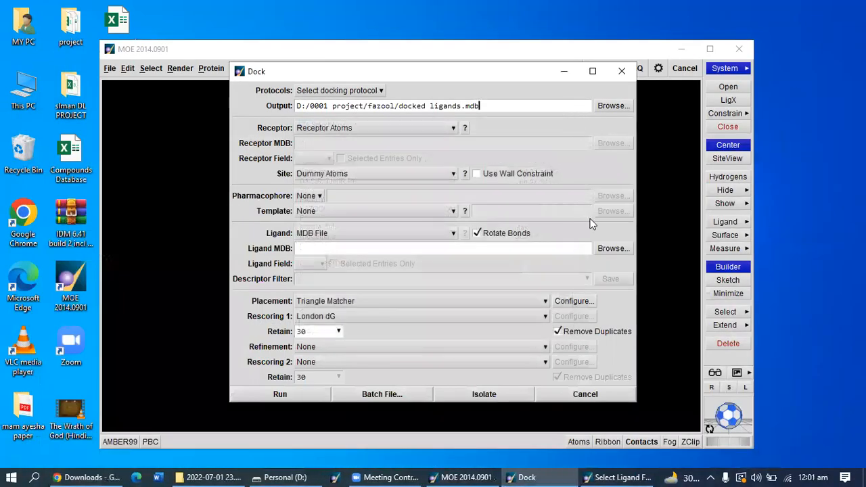
left_click(606, 250)
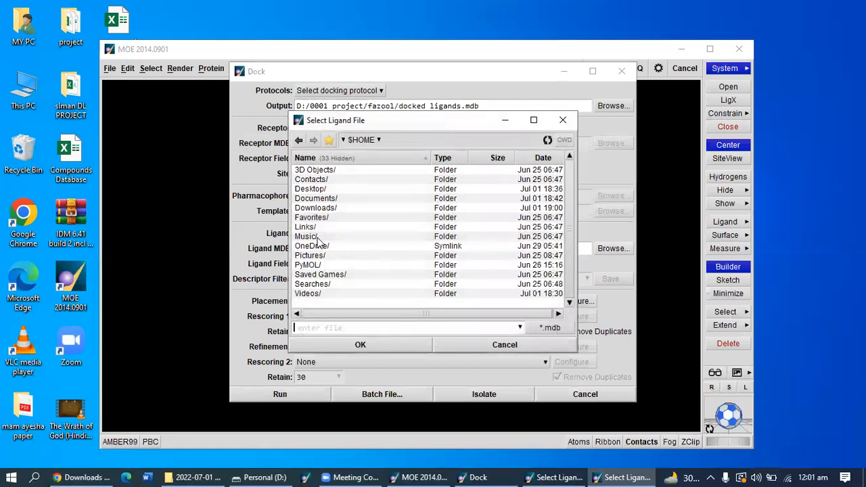
left_click(299, 140)
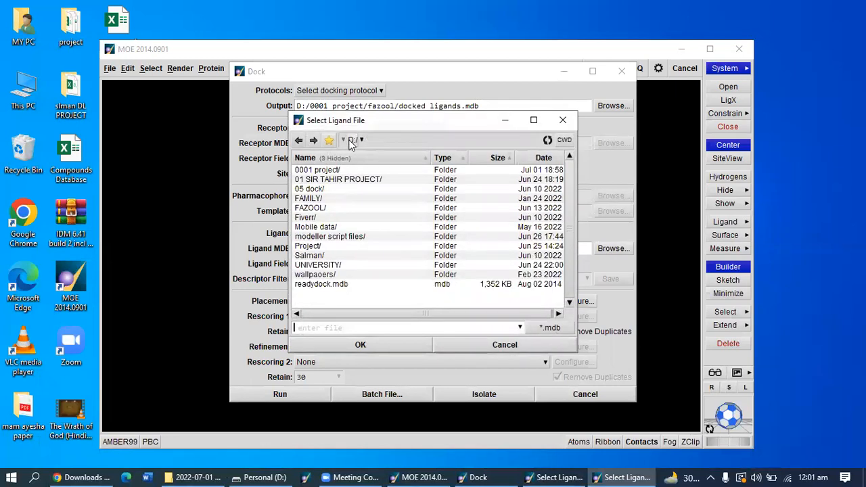
left_click(338, 285)
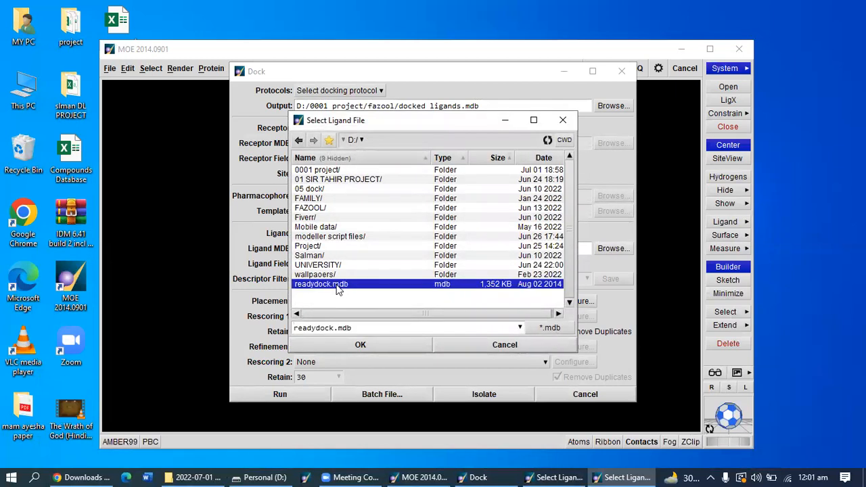
left_click(400, 343)
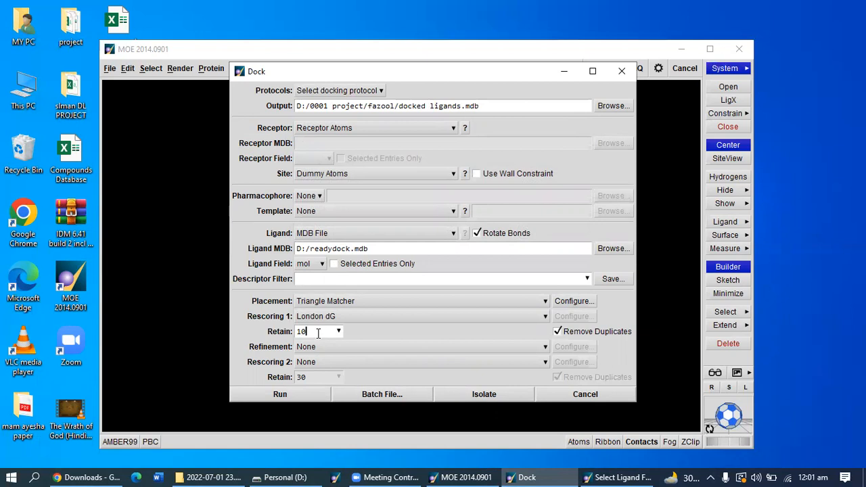
Set the Rescoring 1 retain count to 10, run the docking, and check its progress and the output database
left_click(313, 397)
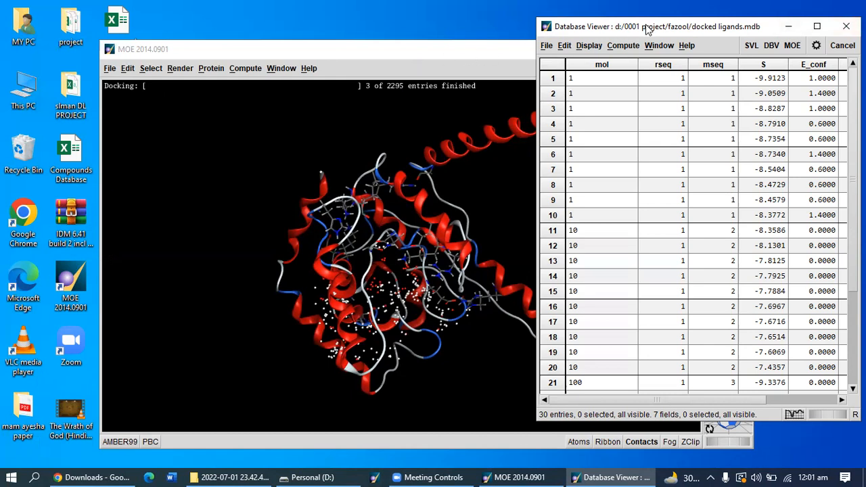
left_click(436, 54)
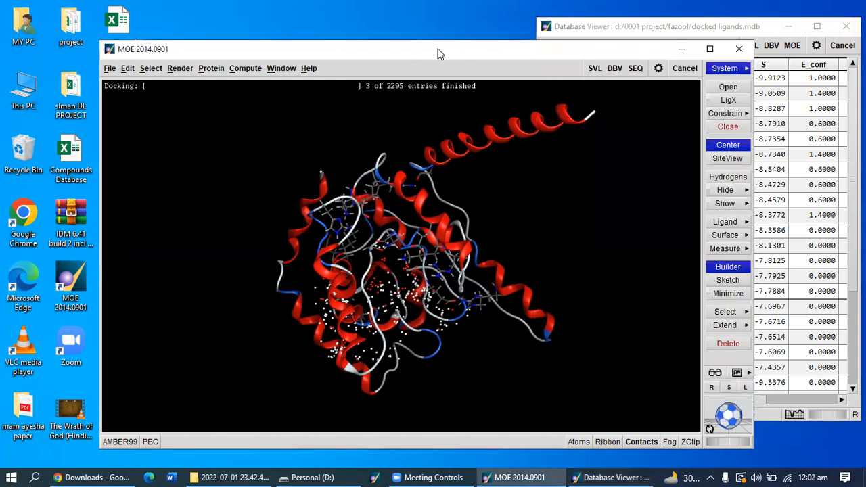
left_click(663, 31)
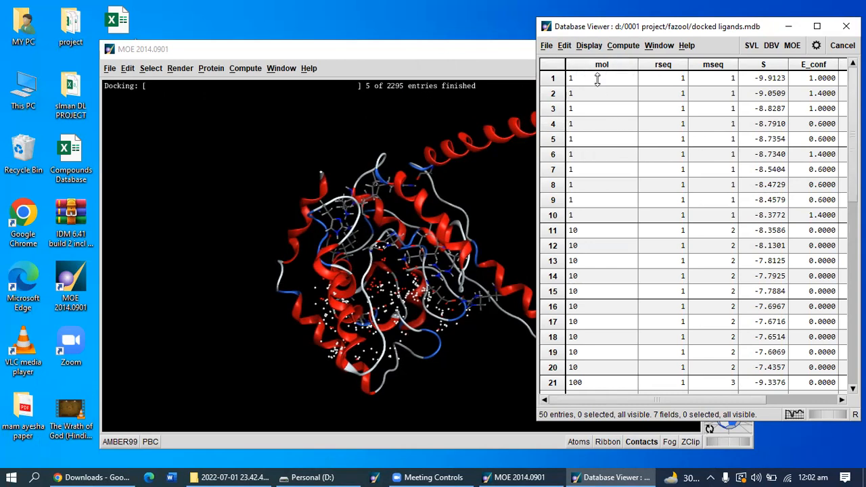
Sort the docked ligands database entries by the S score in ascending order
left_click(568, 48)
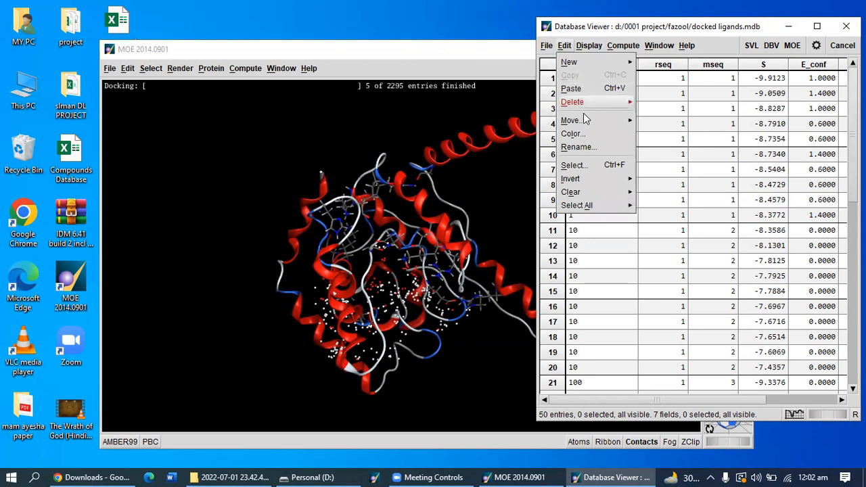
left_click(618, 50)
left_click(619, 48)
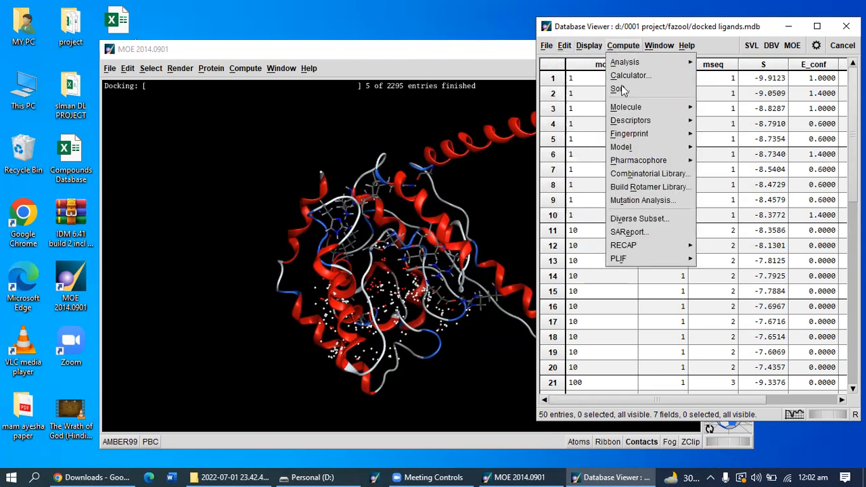
left_click(622, 86)
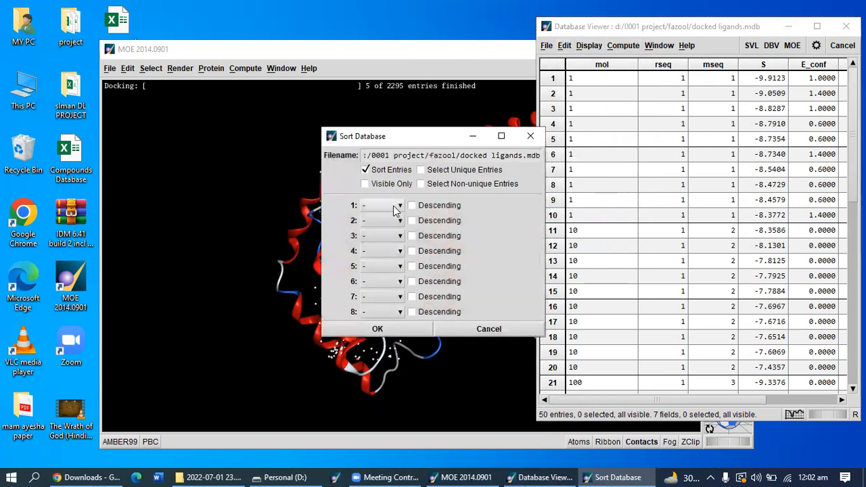
left_click(392, 205)
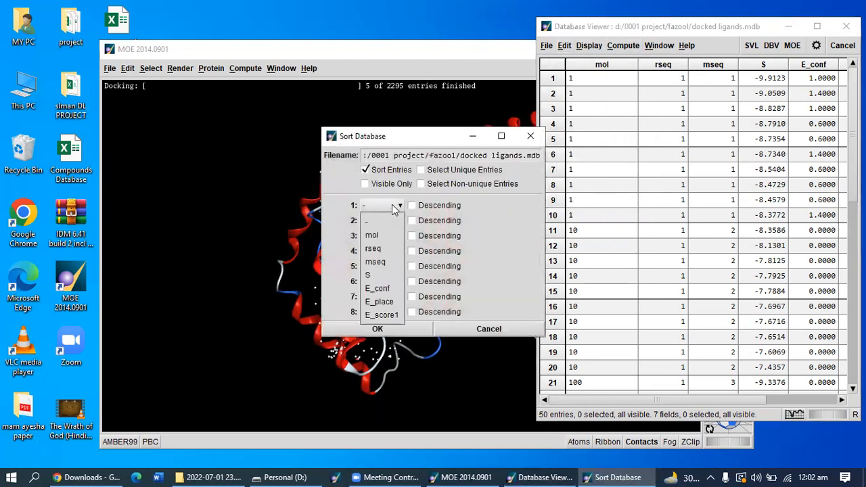
left_click(374, 276)
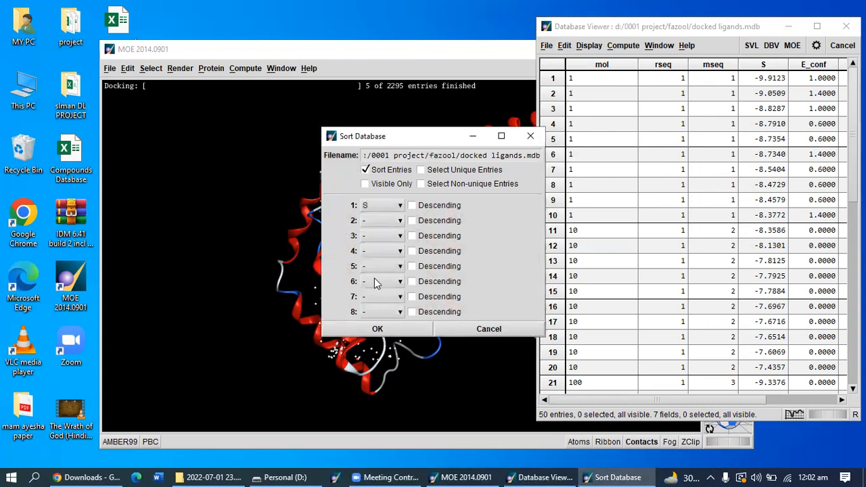
left_click(377, 329)
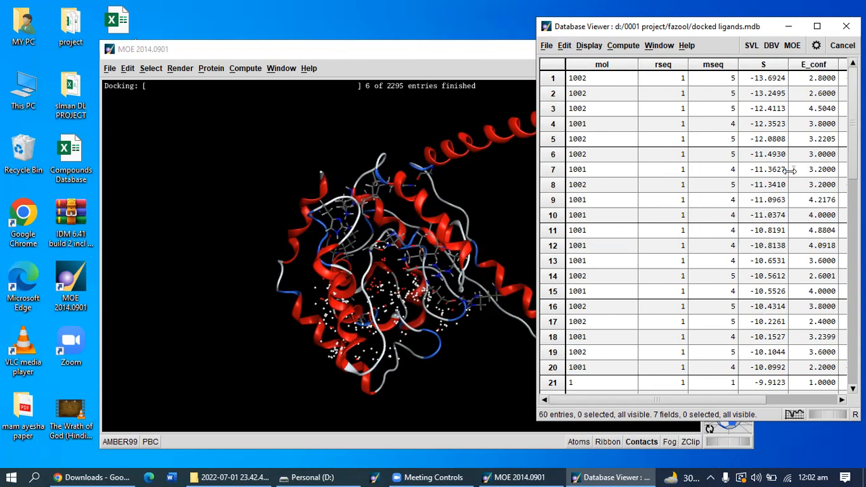
Switch to Chrome and read the Google answer on the purpose of docking, highlighting the phrase about less binding free energy
left_click(88, 472)
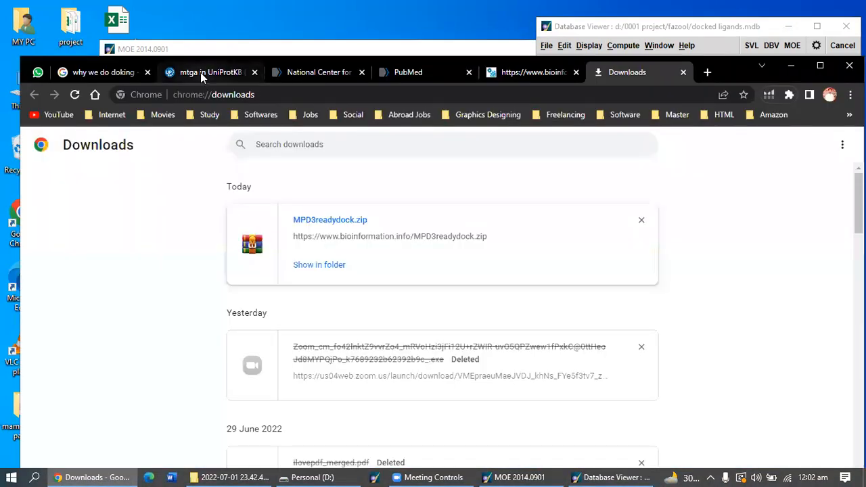
left_click(200, 72)
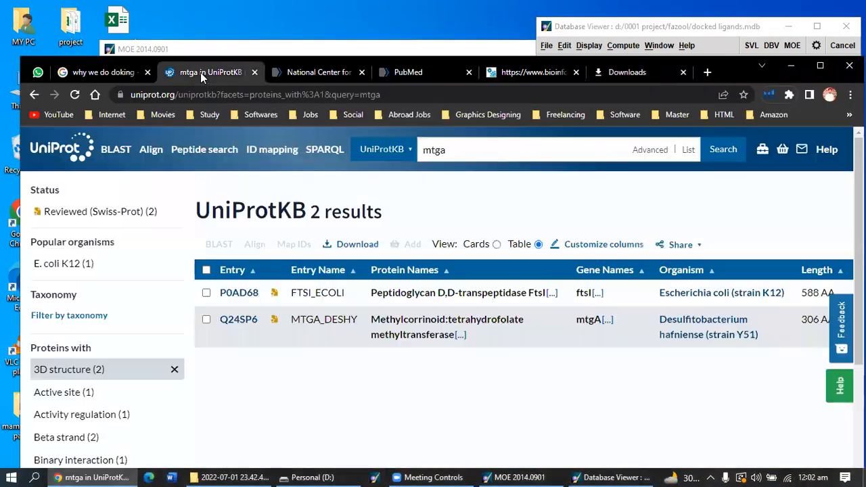
left_click(101, 72)
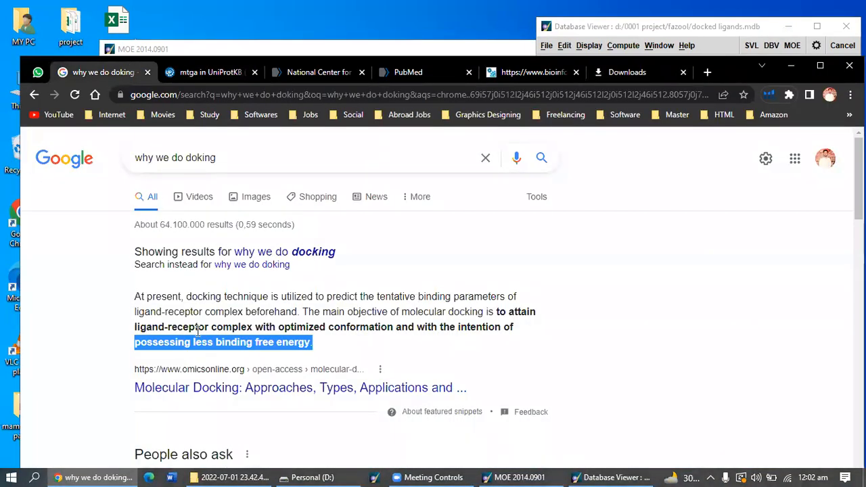
left_click_drag(177, 327, 251, 328)
left_click_drag(140, 342, 312, 343)
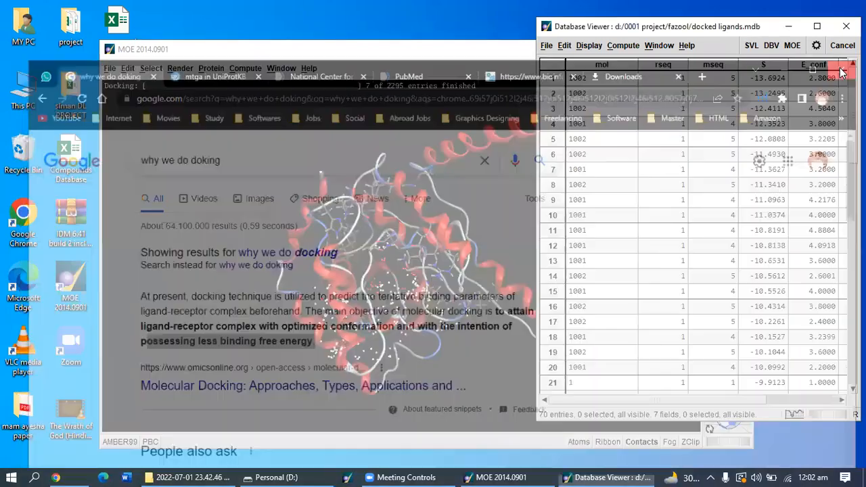
left_click(848, 65)
Close the running docking session along with its output database and molecular system, and restart MOE
left_click(846, 27)
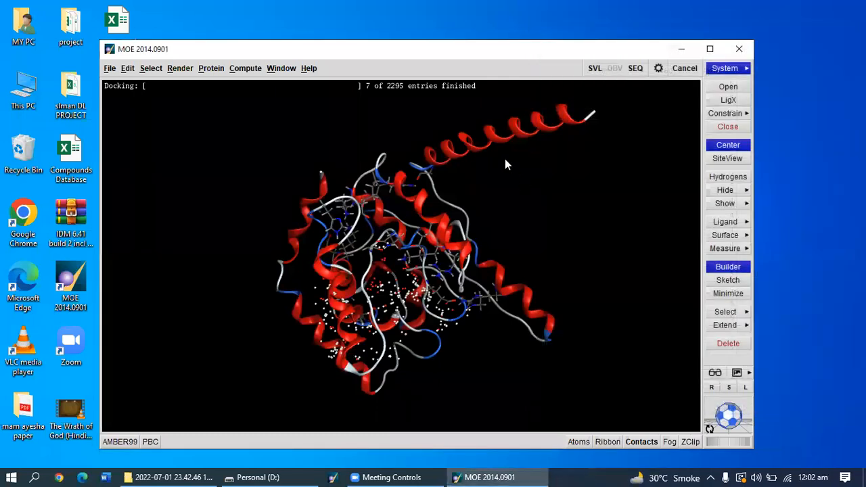
left_click(727, 127)
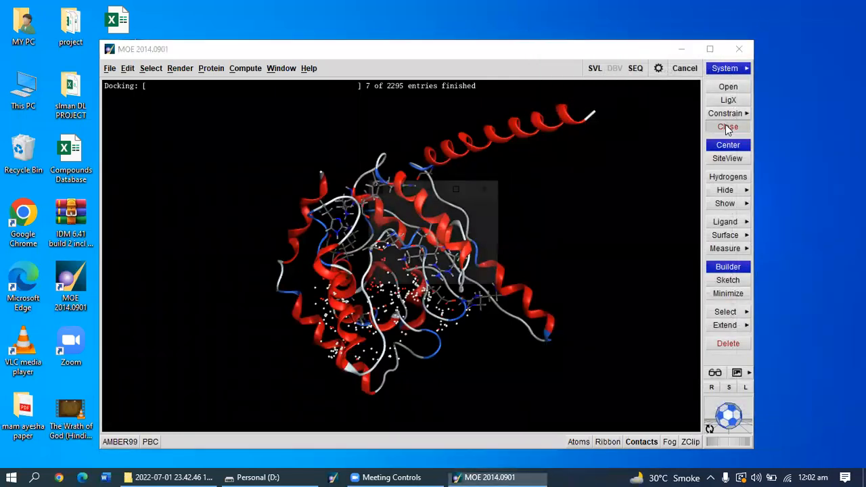
left_click(405, 280)
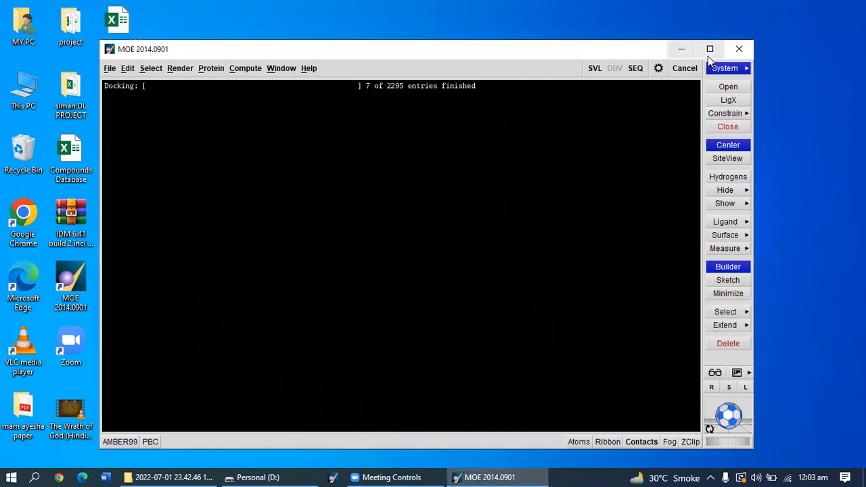
left_click(737, 49)
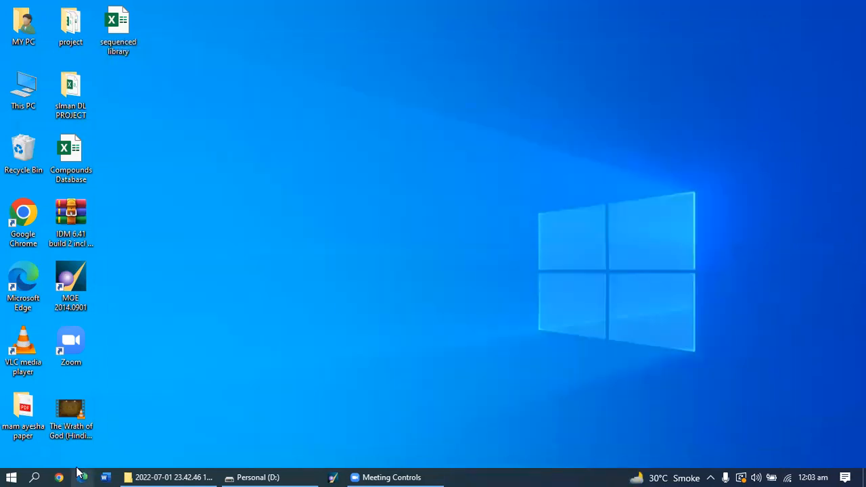
left_click(32, 476)
type("mo")
key("Return")
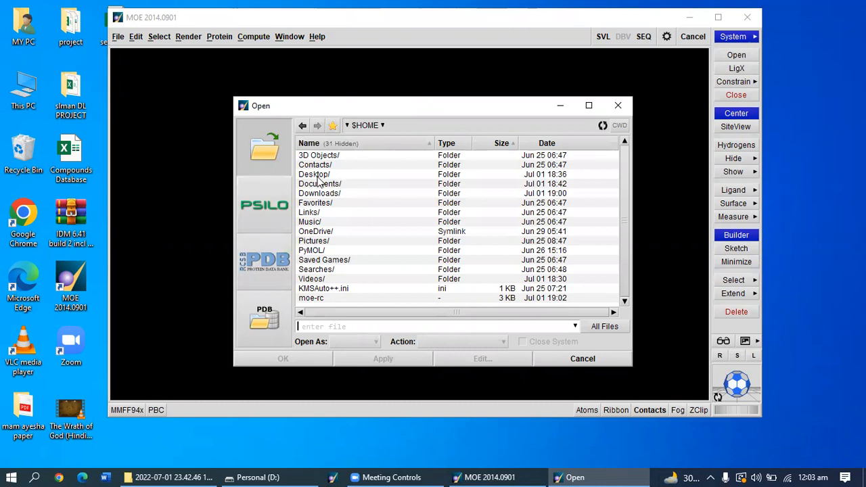
Open docked compounds.mdb from D:/0001 project/step 3 docking/06 resulting library in the Database Viewer
left_click(302, 126)
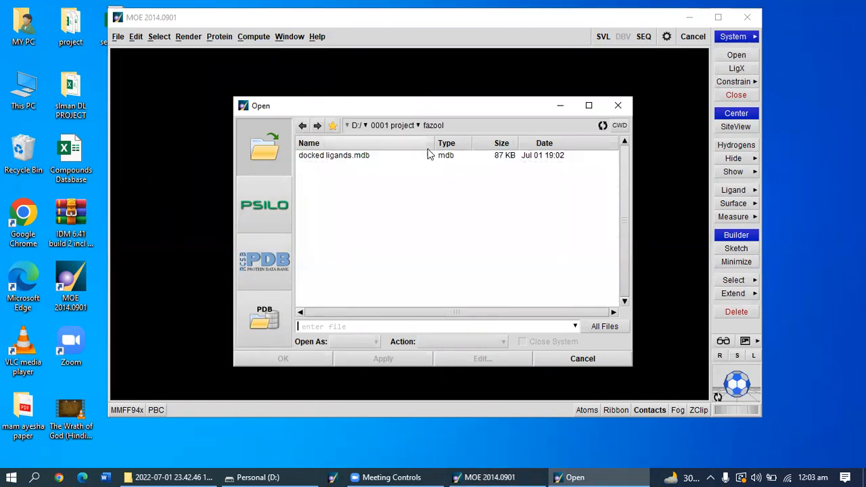
left_click(396, 127)
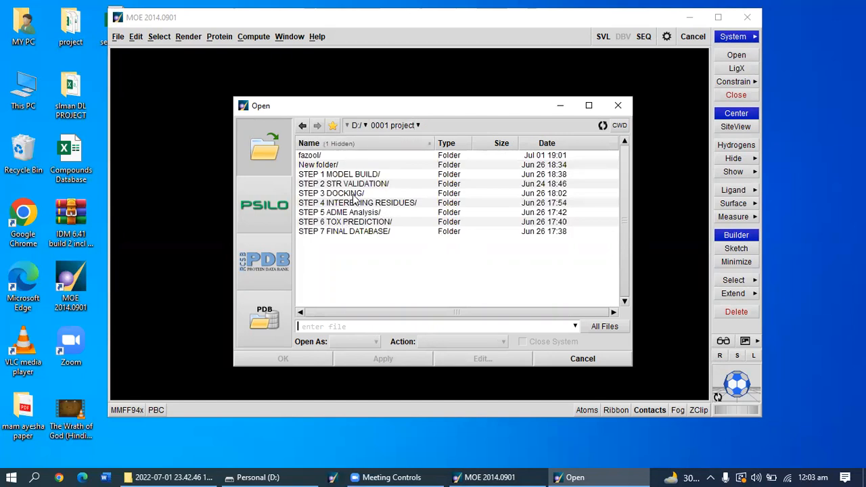
double_click(353, 195)
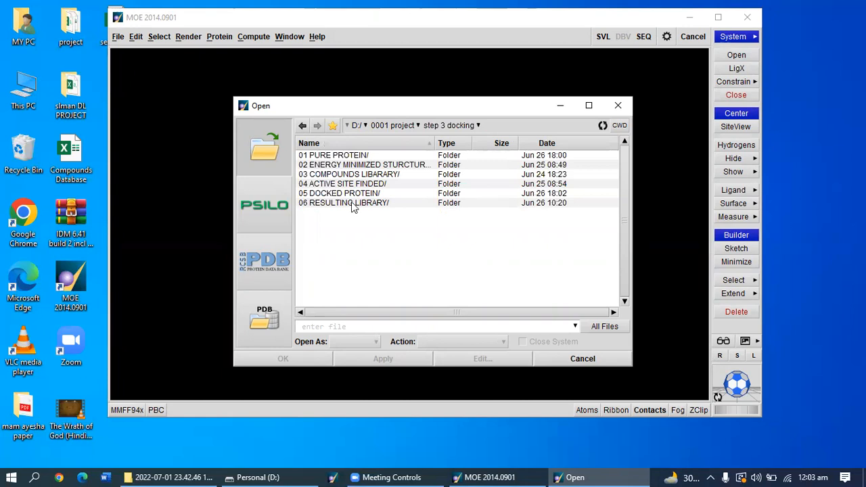
double_click(351, 201)
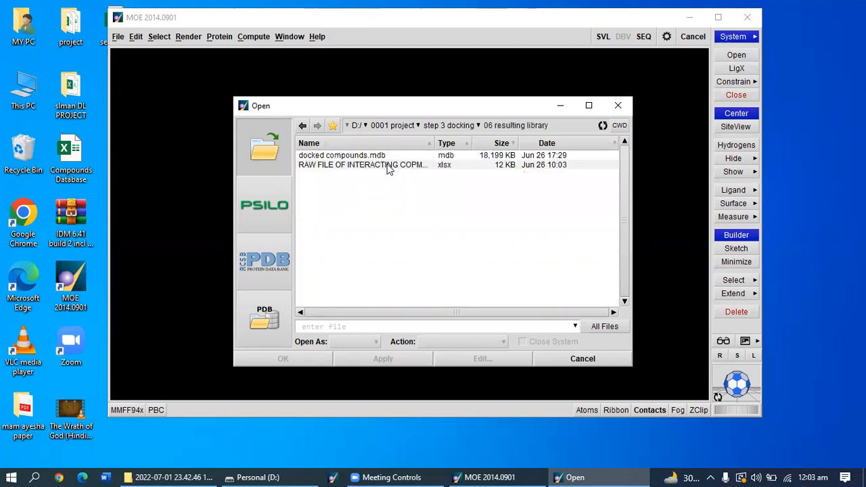
left_click(368, 157)
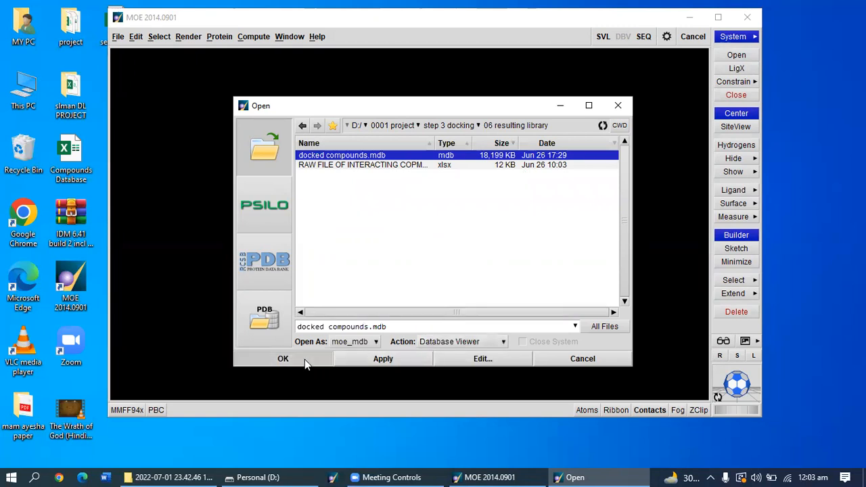
left_click(282, 358)
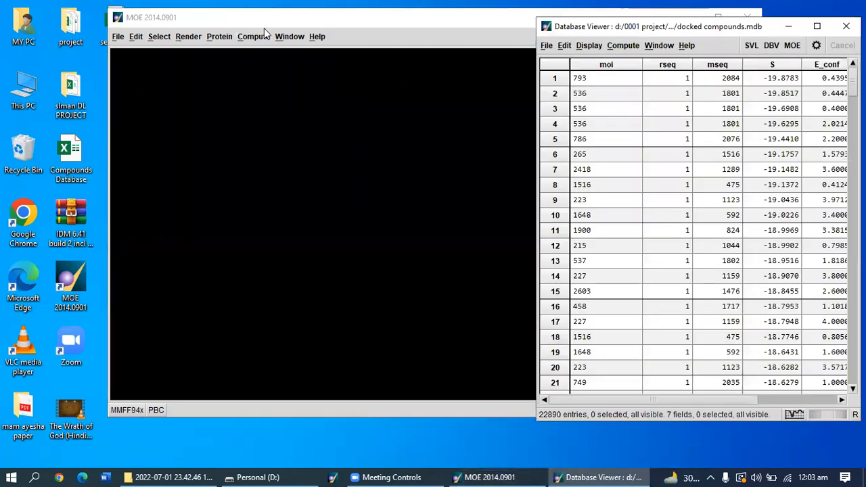
Load DOCKED PROTEIN.pdb from the 05 docked protein folder of step 3 docking, keeping the offered PDB load options
left_click(264, 28)
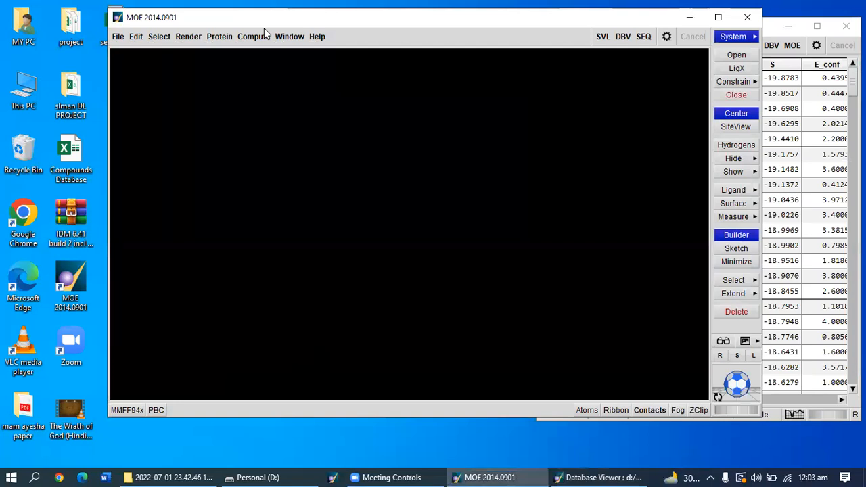
key("ctrl+o")
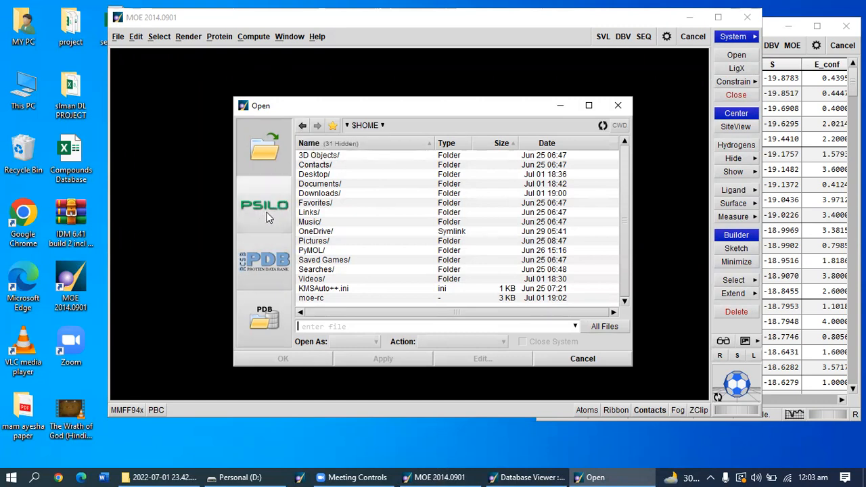
left_click(306, 126)
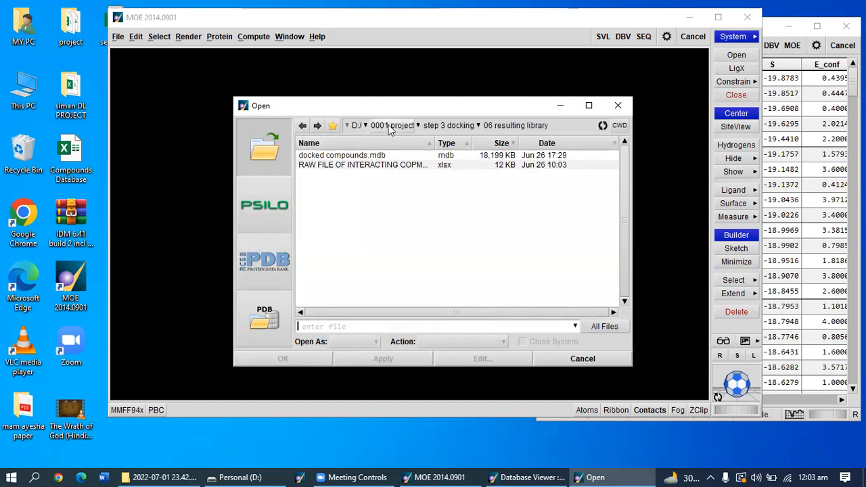
left_click(390, 127)
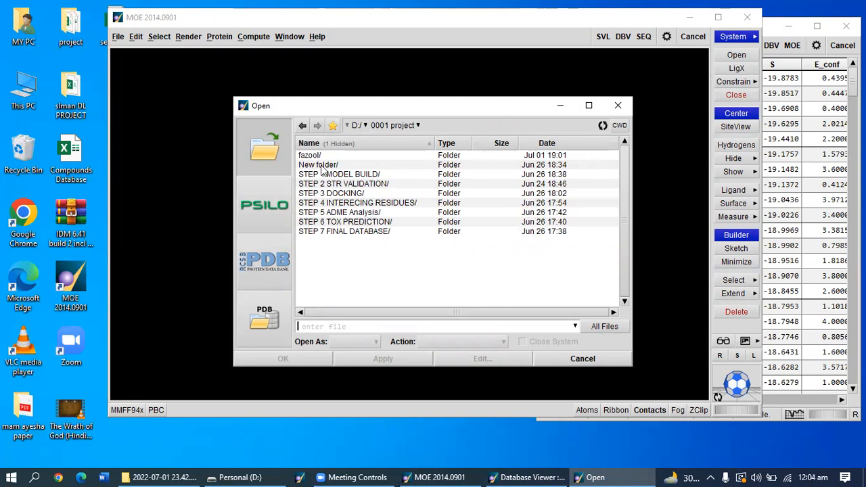
double_click(340, 194)
double_click(352, 196)
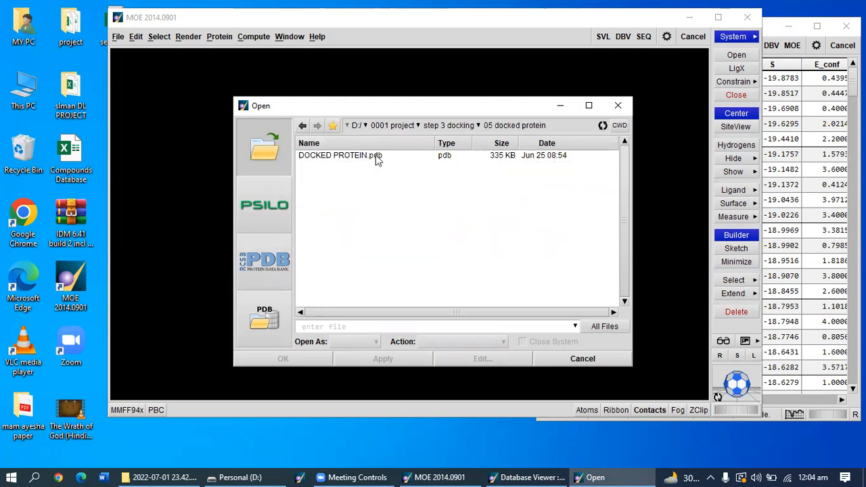
left_click(375, 154)
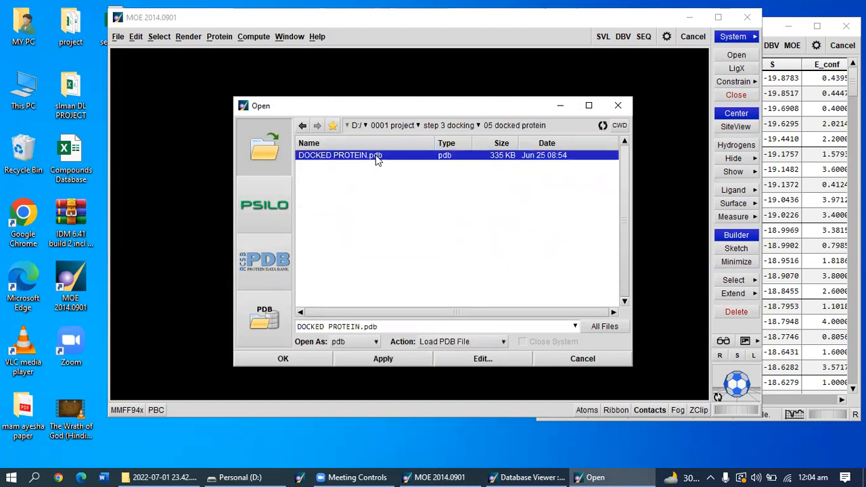
left_click(390, 364)
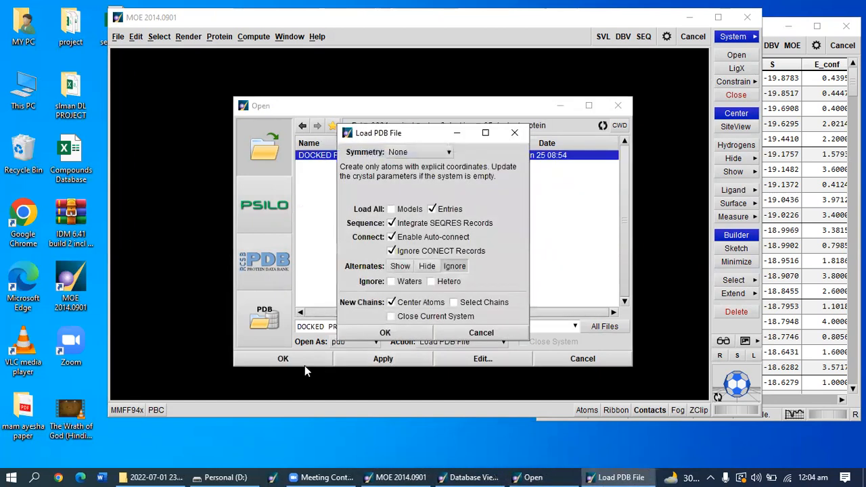
left_click(398, 336)
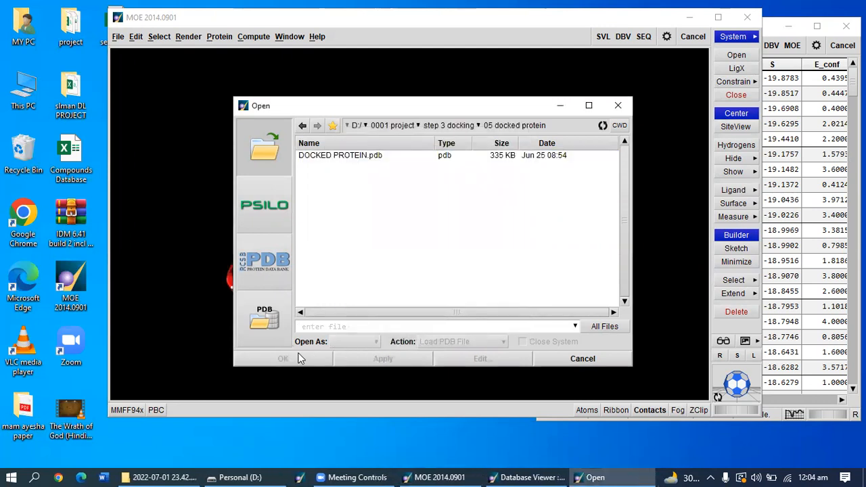
left_click(617, 105)
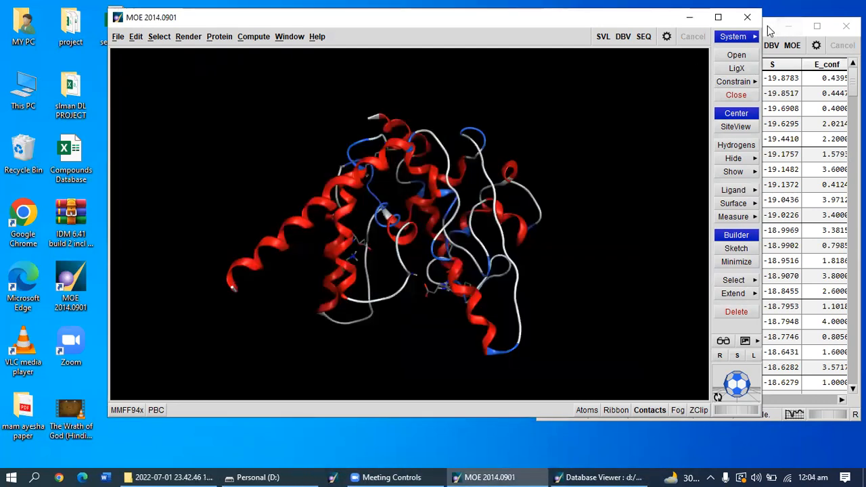
Place the protein window beside the docked compounds database and load entry 1, molecule 793, without clearing the system
left_click(767, 25)
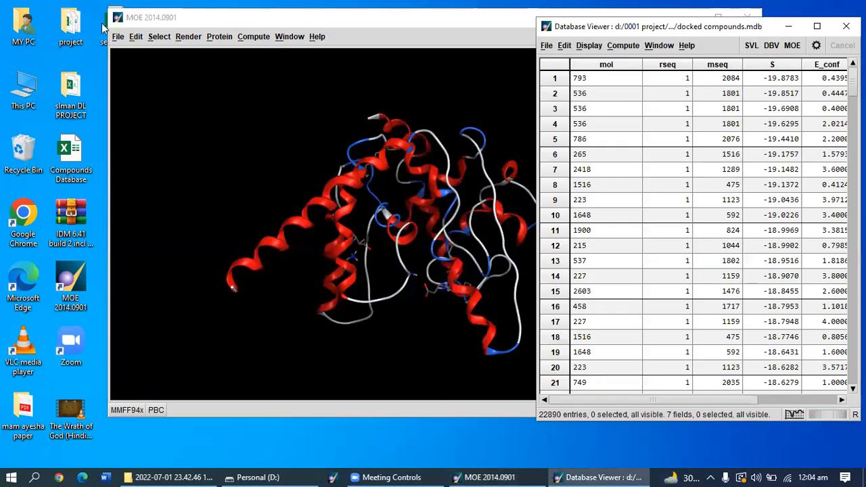
left_click_drag(349, 22, 245, 31)
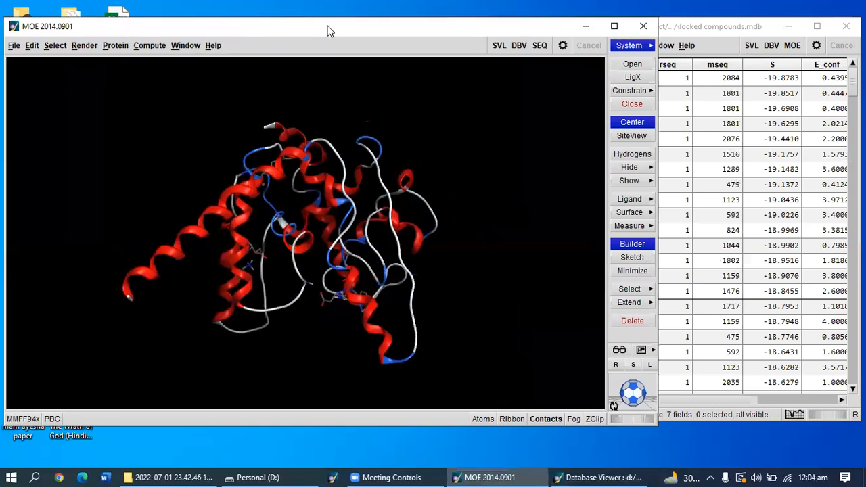
left_click(694, 28)
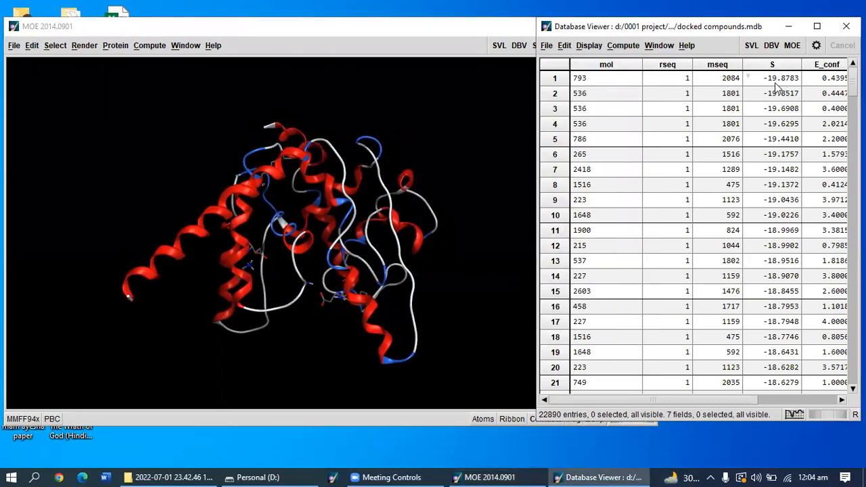
double_click(601, 80)
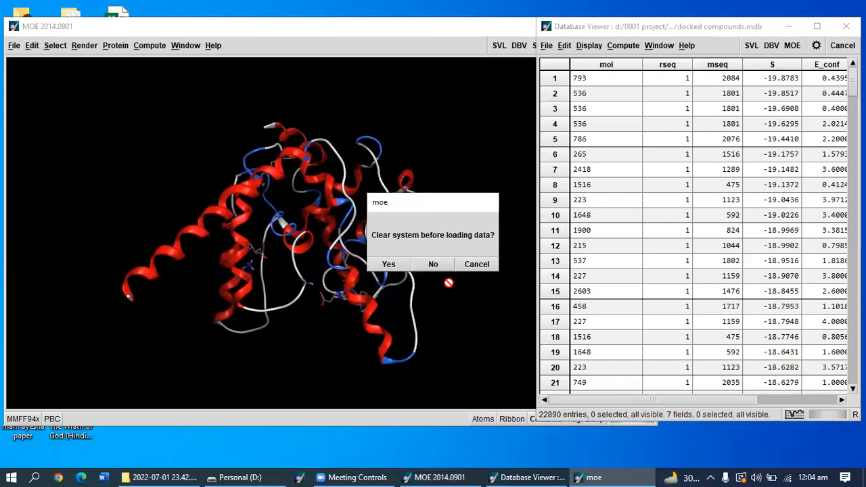
left_click(433, 264)
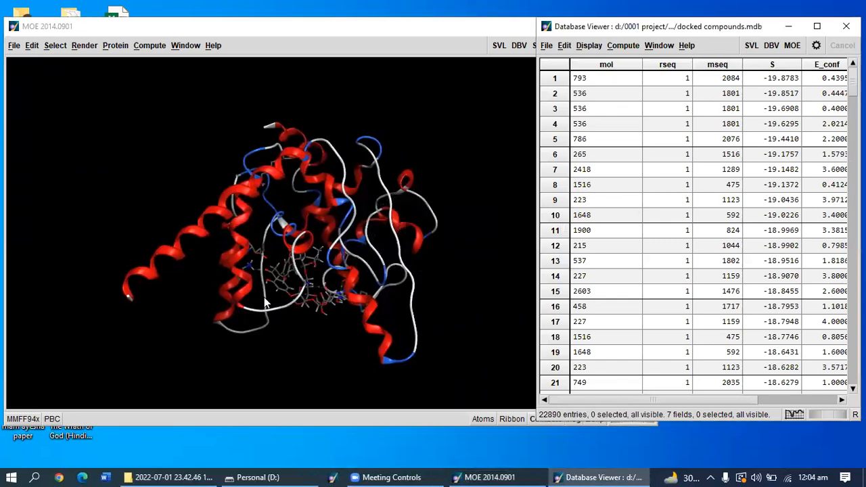
Generate the Ligand Interactions diagram for the loaded compound, examine its residue contacts enlarged, and minimize the diagram window
left_click(332, 28)
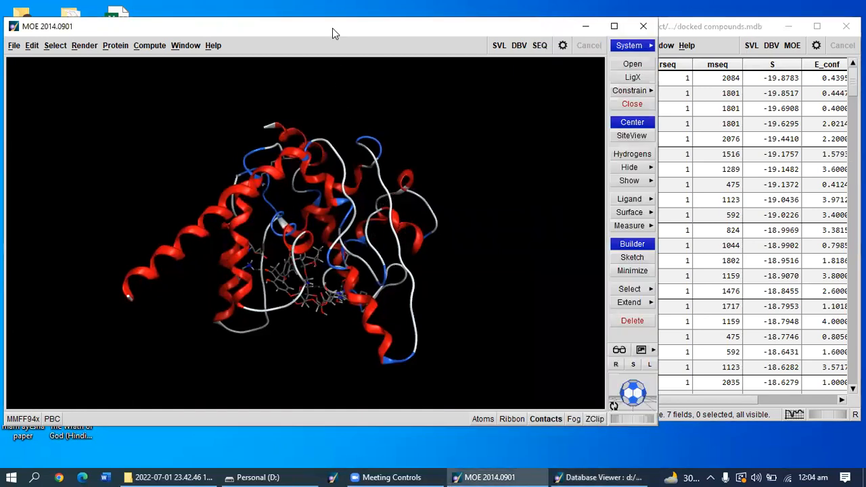
left_click(638, 202)
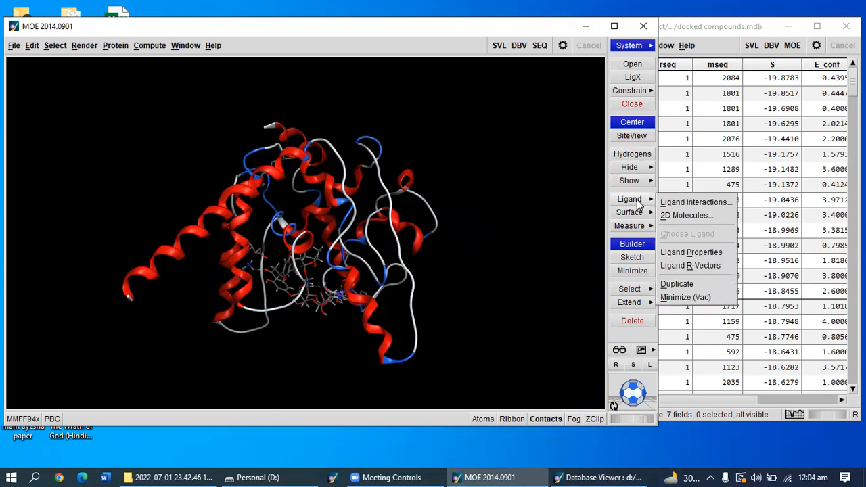
left_click(693, 202)
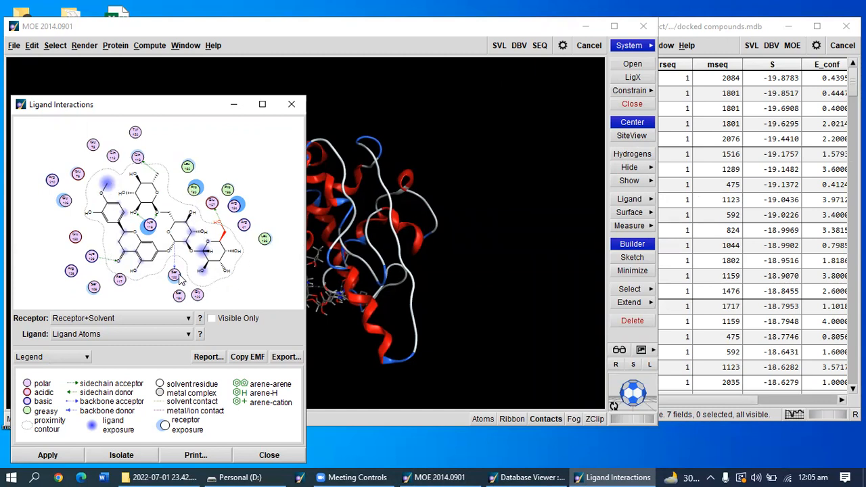
left_click(261, 104)
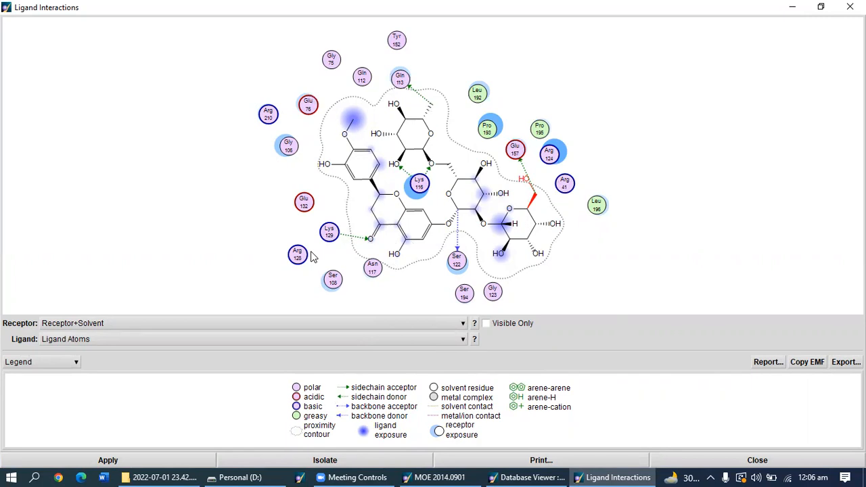
left_click(793, 10)
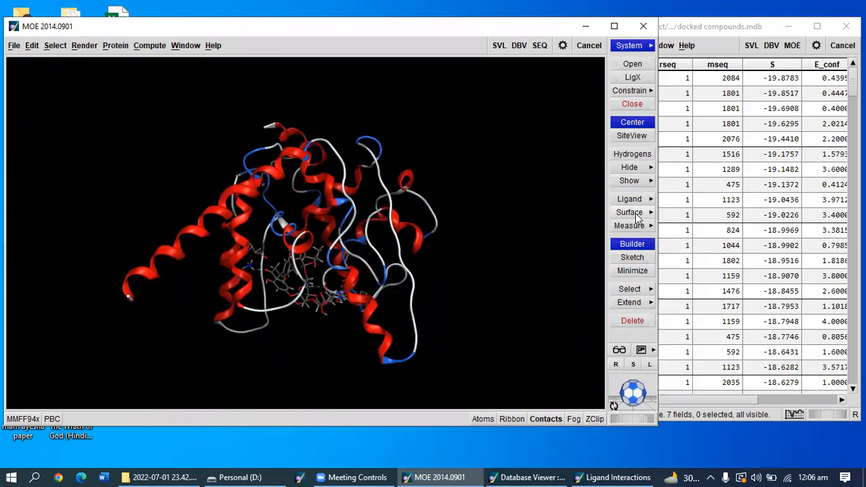
Create a molecular surface named "surface 1" for the receptor atoms within 4.5 of the ligand atoms
left_click(637, 215)
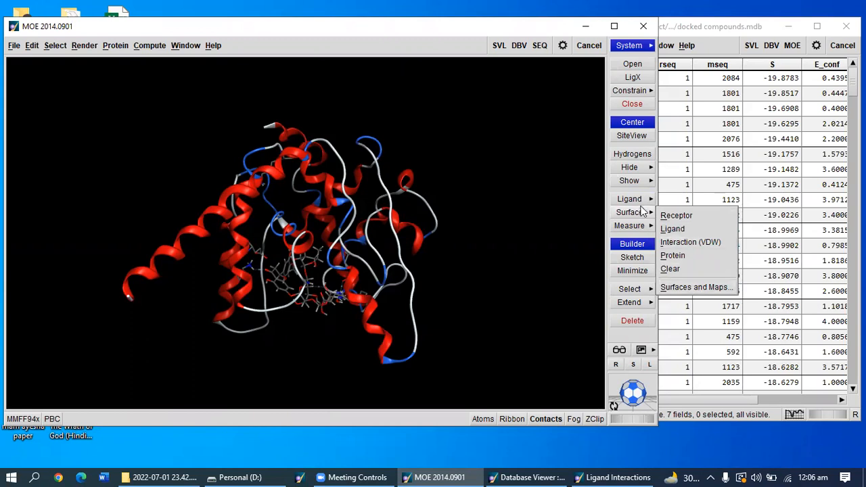
left_click(689, 288)
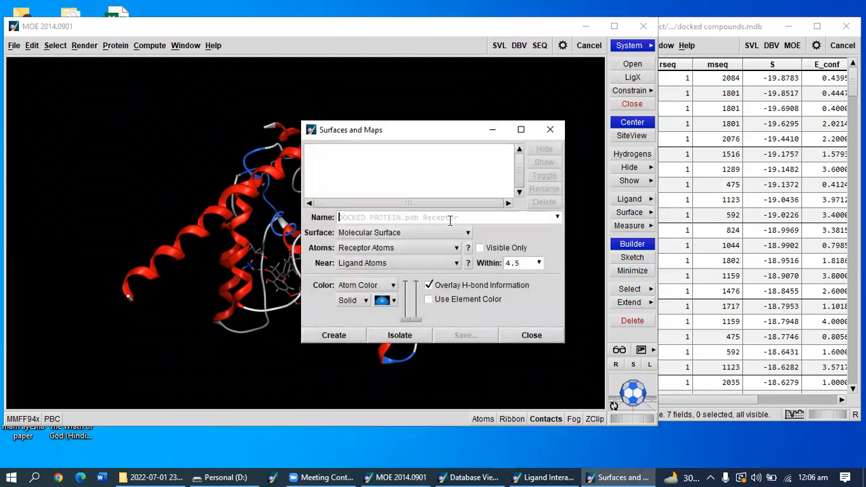
type("sur")
type("facr")
type(" 1")
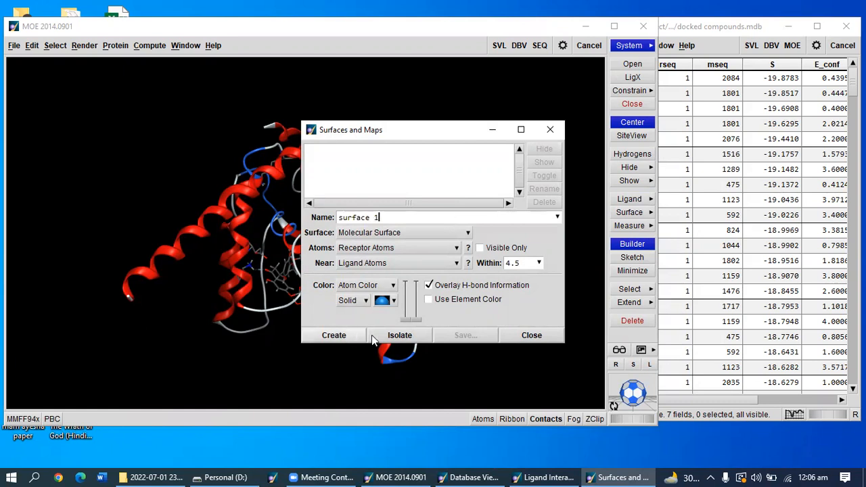
left_click(336, 336)
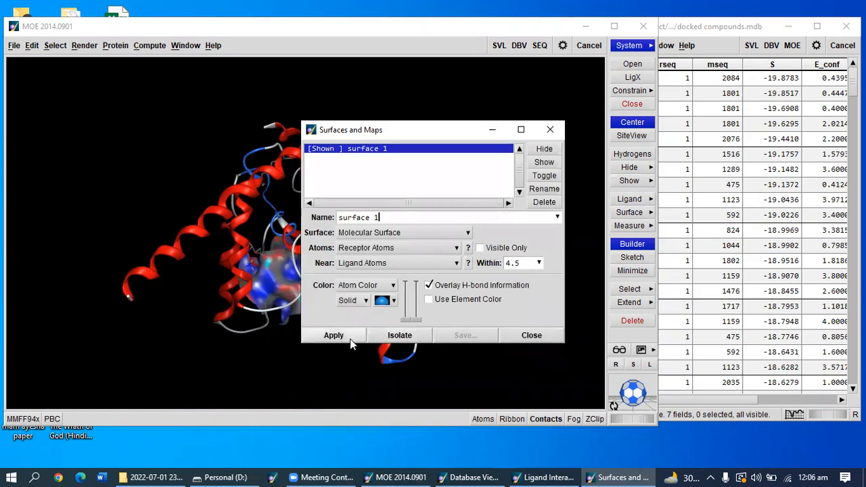
Isolate surface 1 in the protein view, minimize the surface settings, and rotate the pocket to examine the bound ligand
left_click_drag(457, 132, 657, 145)
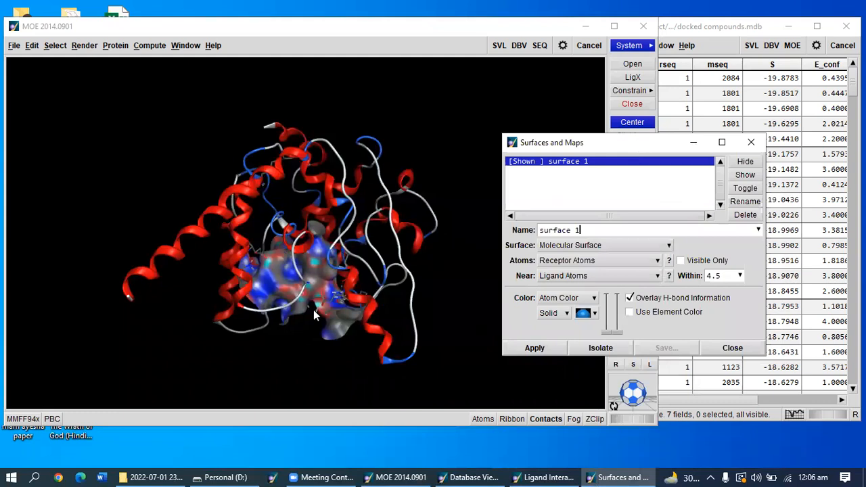
left_click(608, 351)
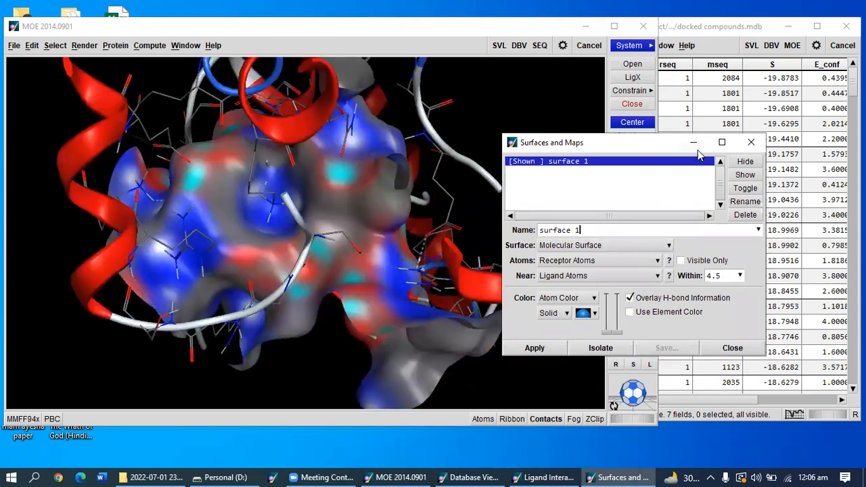
left_click(693, 143)
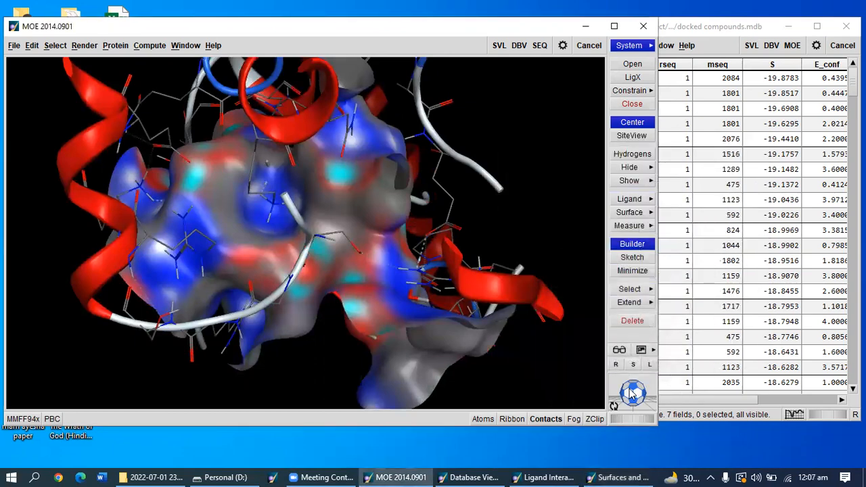
left_click_drag(632, 391, 579, 313)
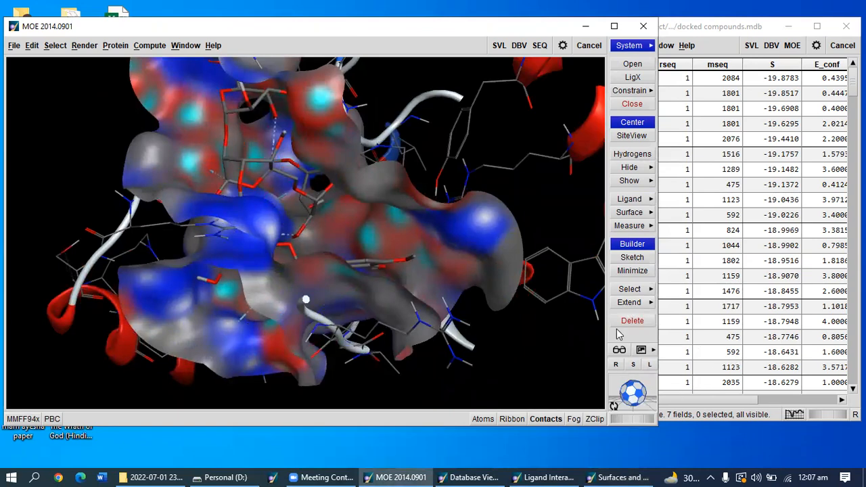
left_click_drag(635, 391, 653, 401)
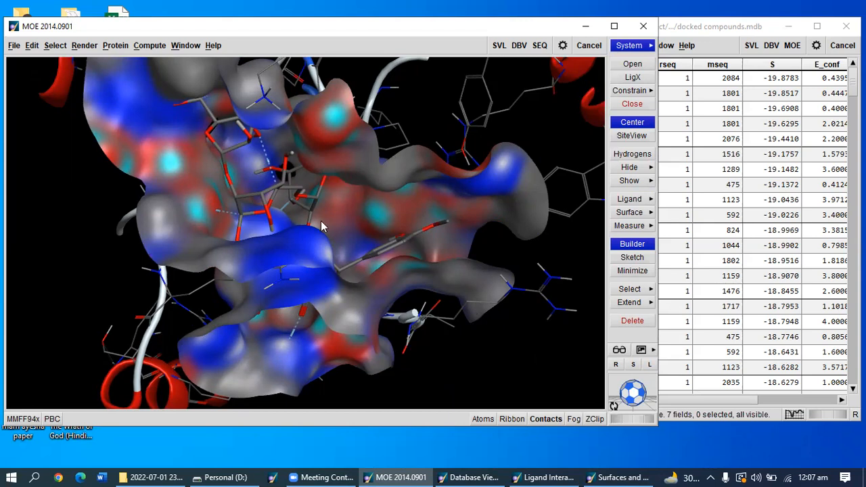
Change the visualization background of the protein view to plain white
left_click(85, 48)
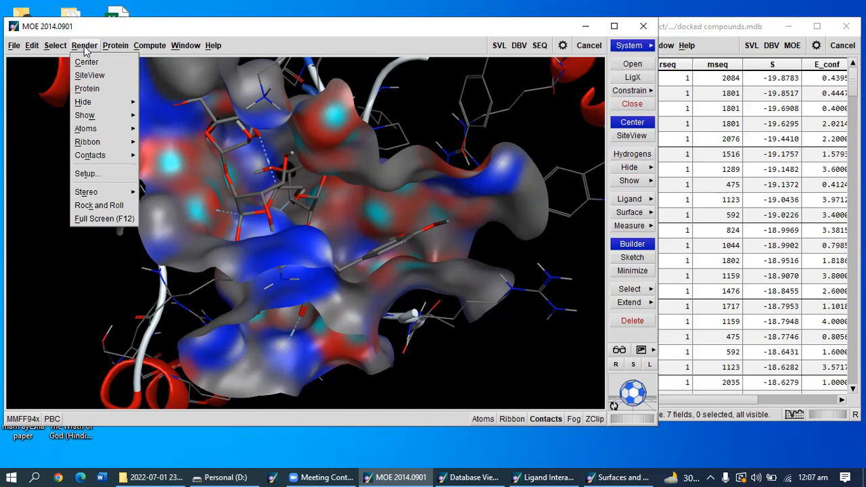
left_click(102, 175)
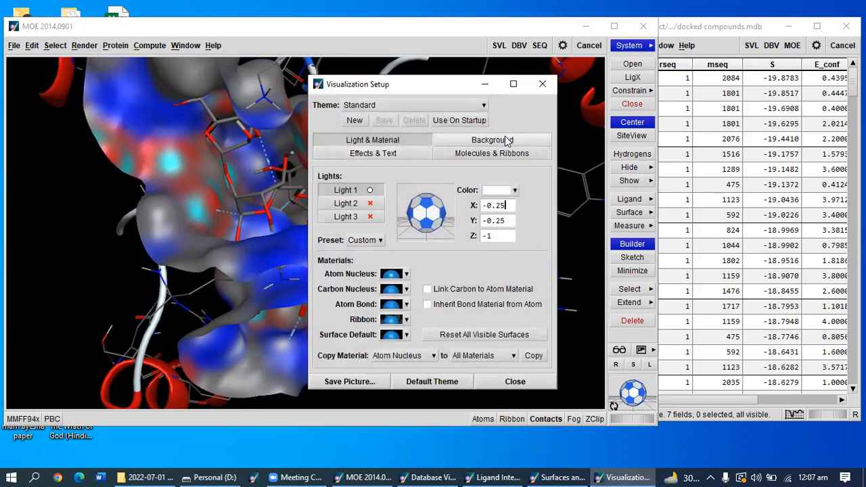
left_click(506, 141)
left_click(375, 198)
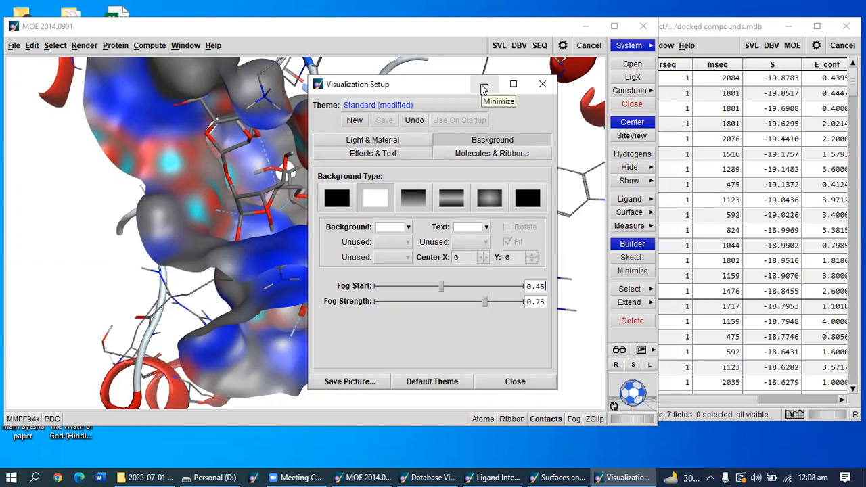
left_click(345, 383)
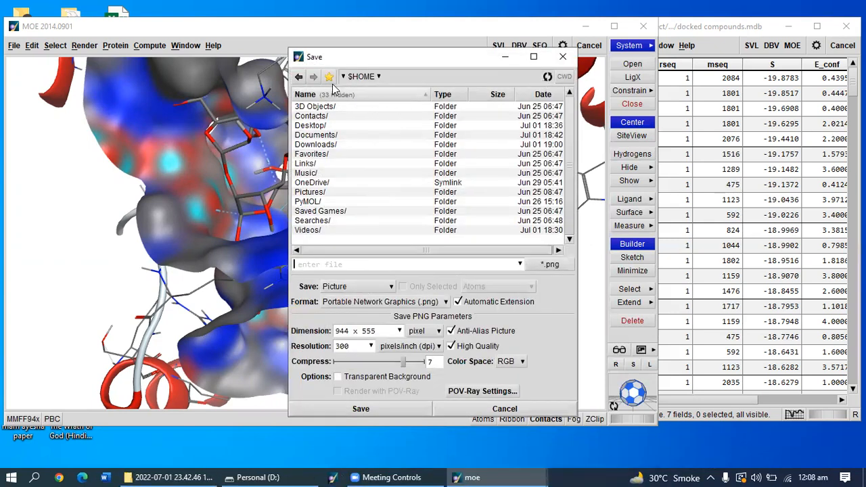
left_click(298, 76)
type("djen.")
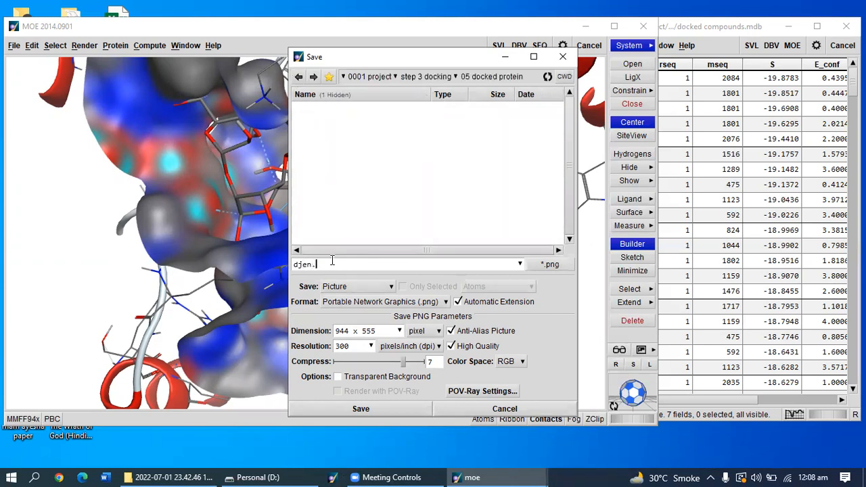
type("png")
key("shift+Left")
key("shift+Left")
key("shift+Left")
key("shift+Left")
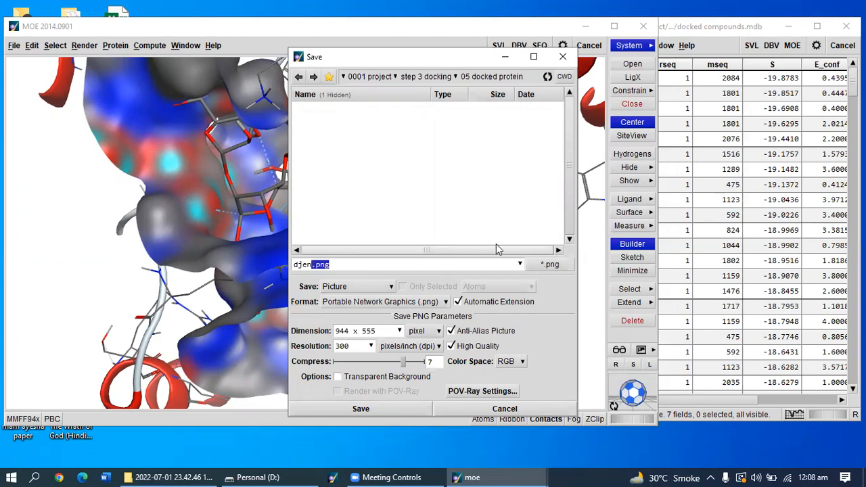
key("ctrl+a")
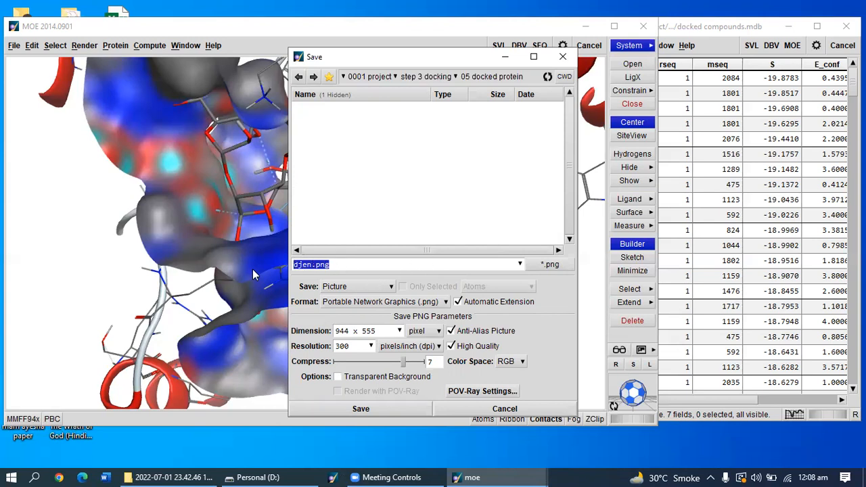
key("BackSpace")
left_click(562, 57)
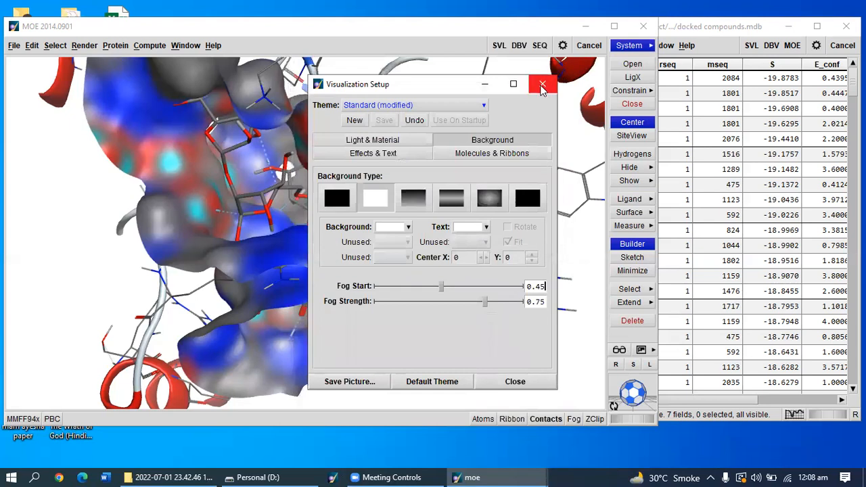
Close the visualization setup and bring the docked compounds database to the front
left_click(542, 84)
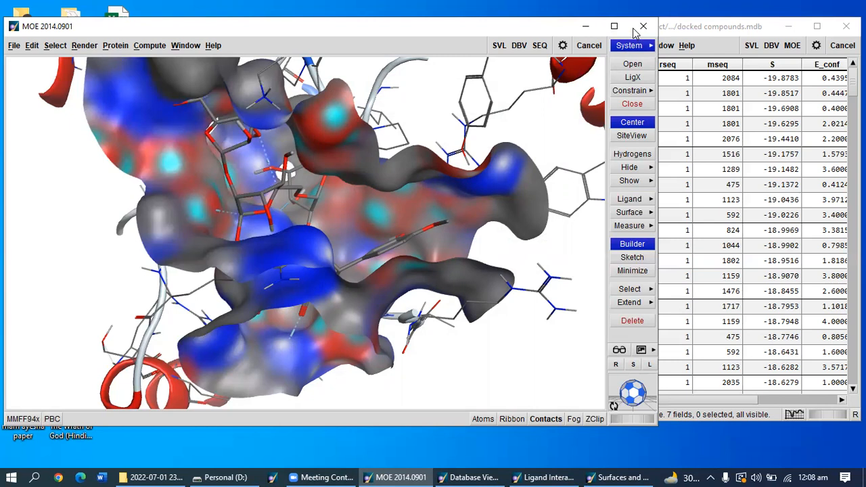
left_click(754, 27)
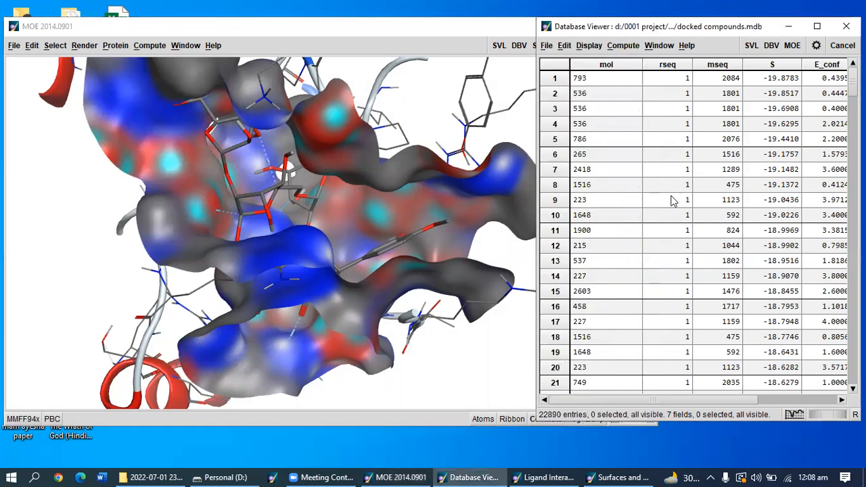